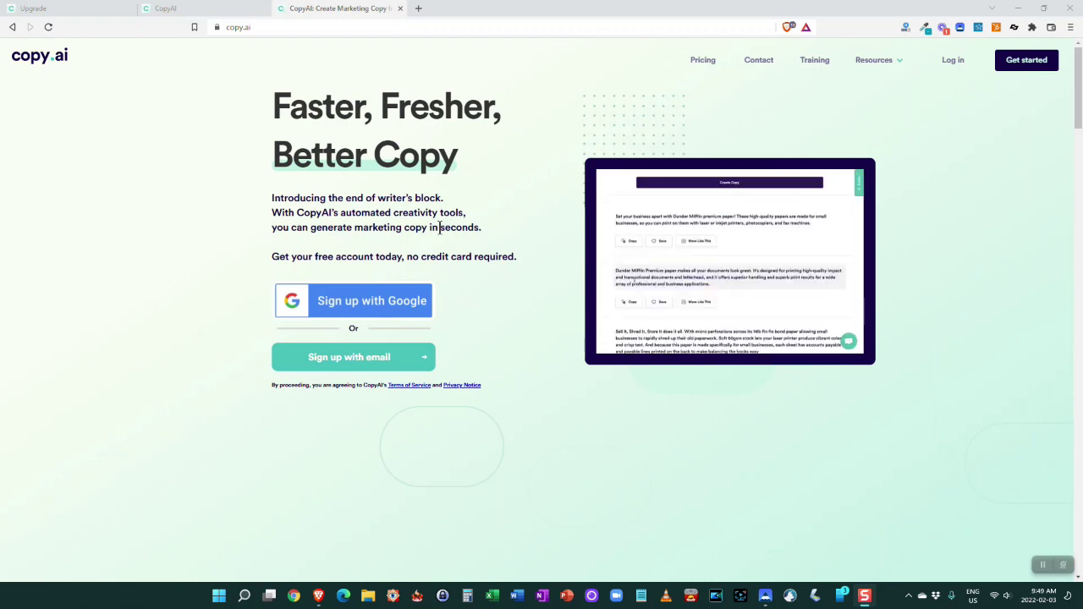
Switch to the CopyAI workspace and collapse the Writing Tools, Social Media Tools, Email/Letter and Blog Tools categories in the tool list.
click(231, 12)
scroll(414, 190, up, 1)
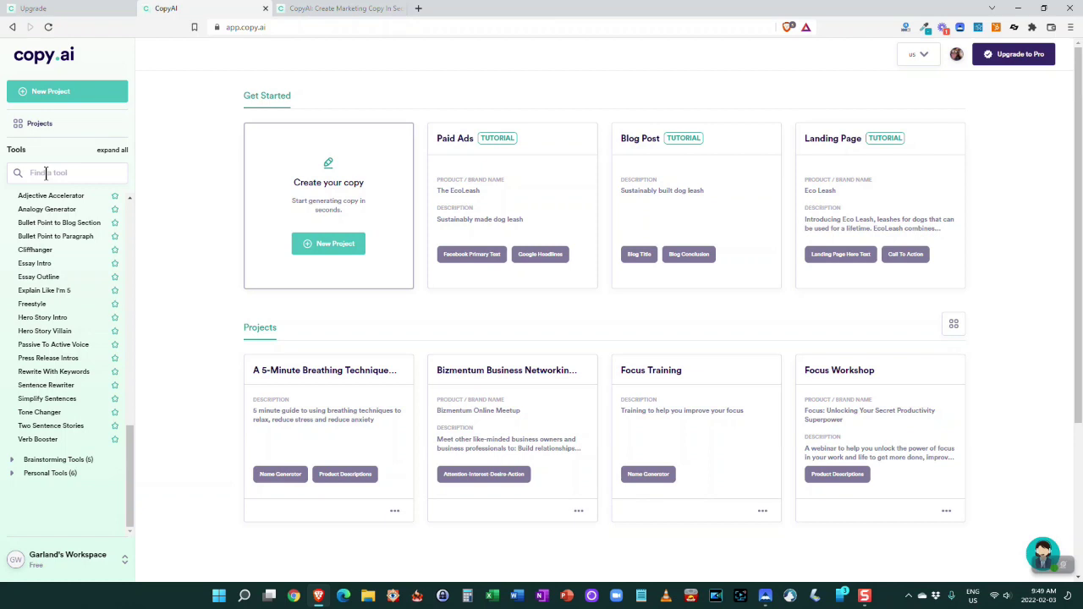
click(45, 173)
scroll(51, 280, up, 3)
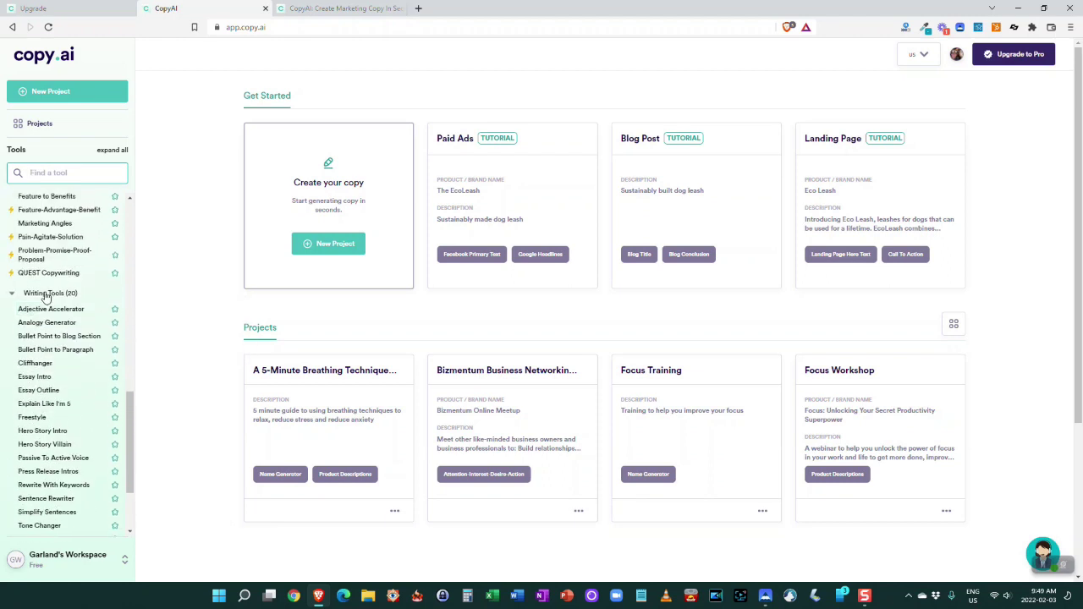
click(11, 294)
scroll(17, 280, up, 1)
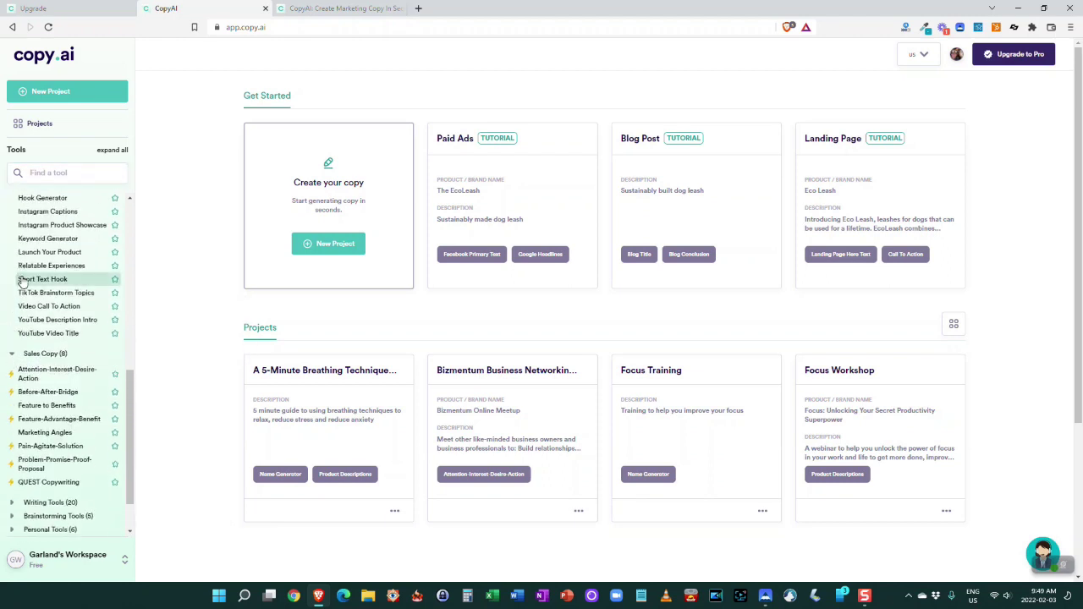
scroll(23, 280, up, 2)
click(12, 213)
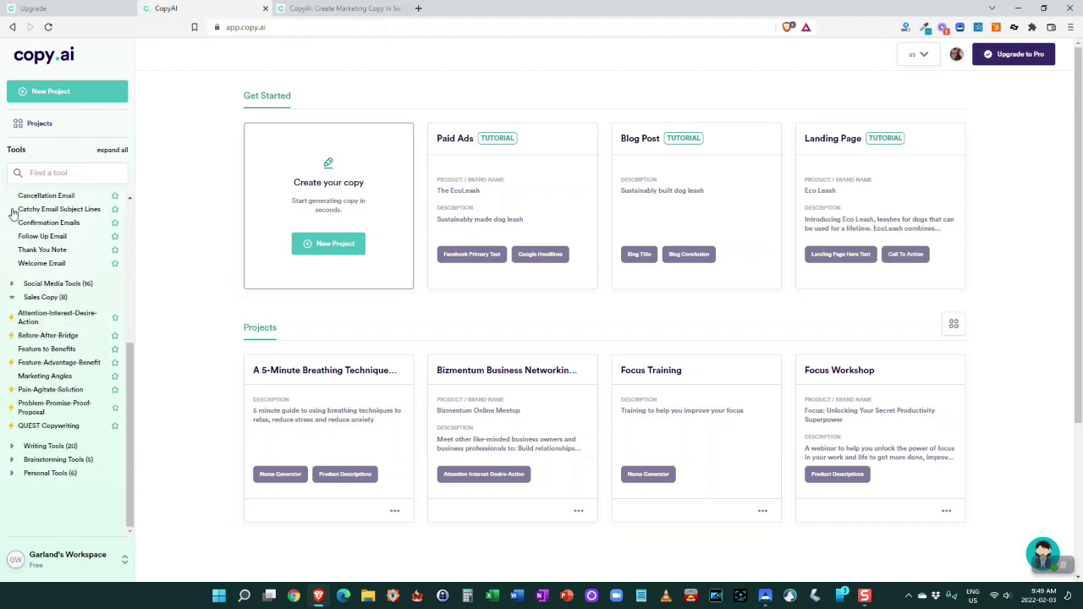
scroll(12, 213, up, 2)
click(12, 276)
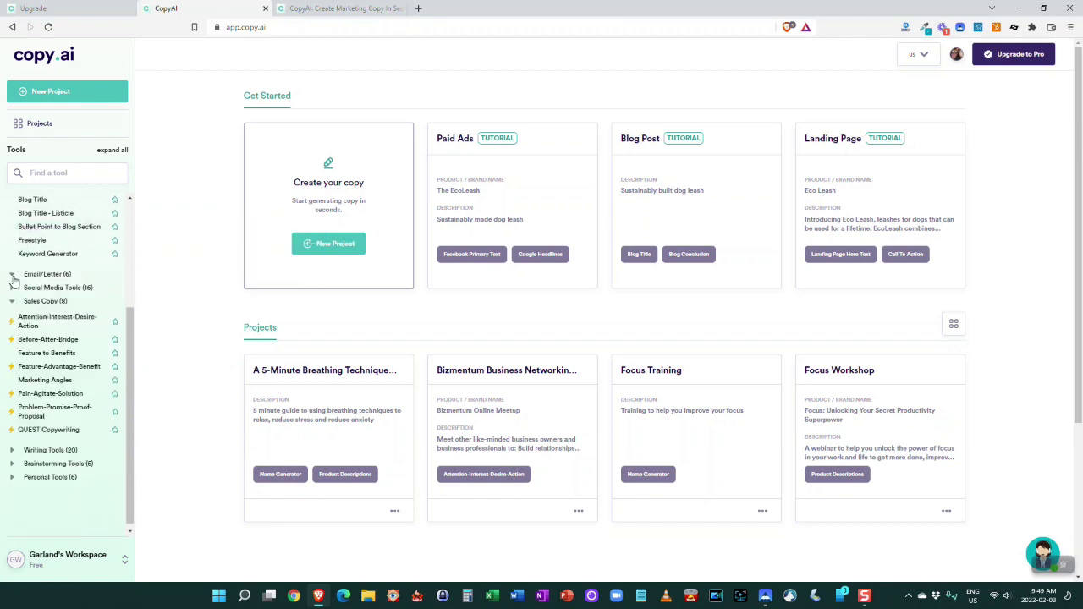
scroll(14, 282, up, 3)
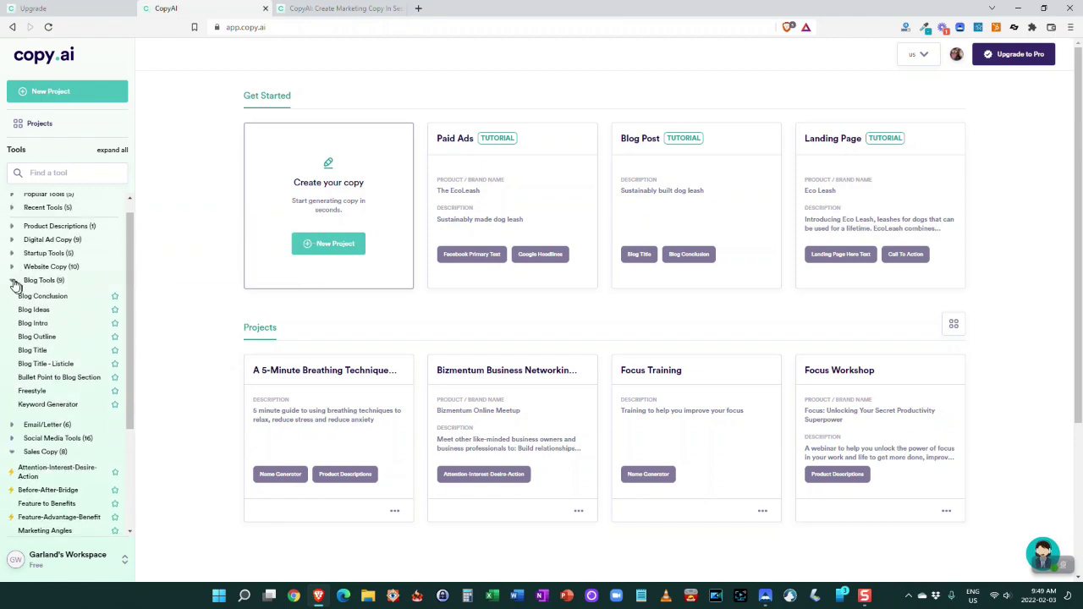
click(13, 282)
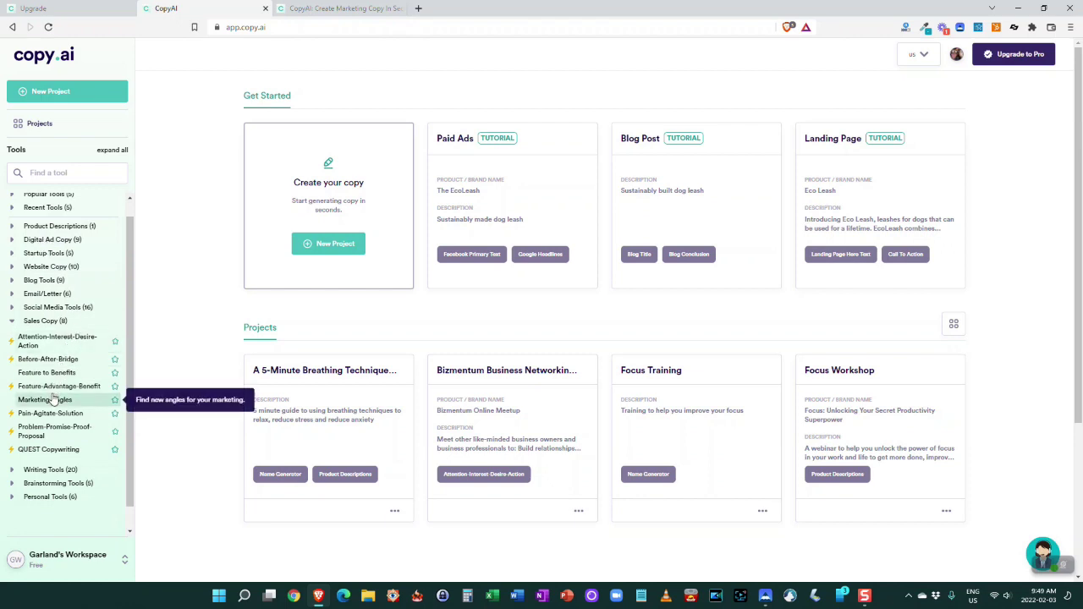
Expand the Brainstorming Tools and Personal Tools categories one after the other to examine their tools, collapsing each again.
scroll(55, 401, down, 1)
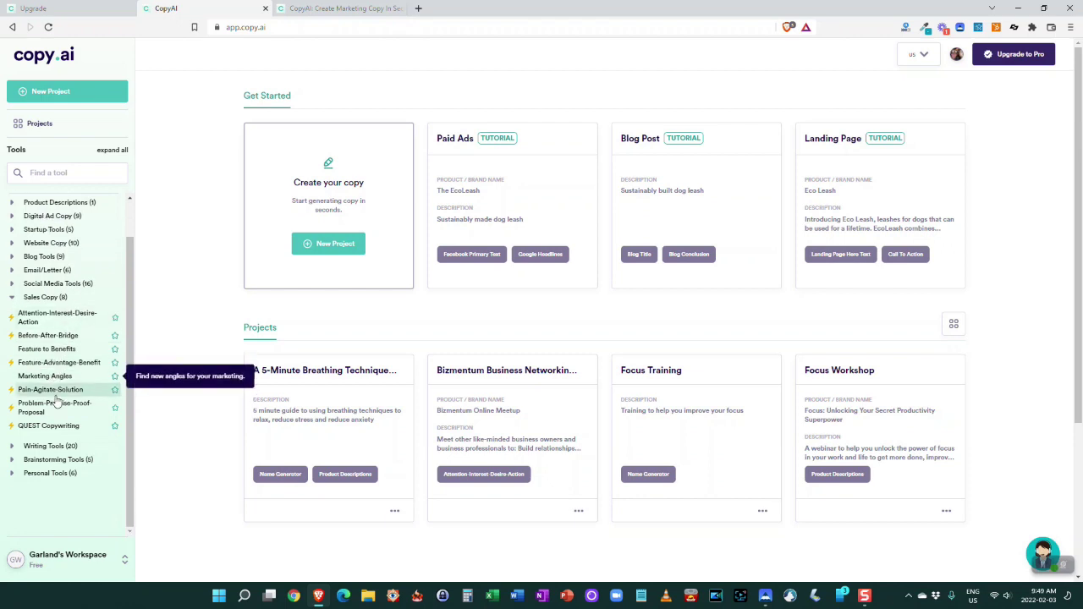
click(13, 461)
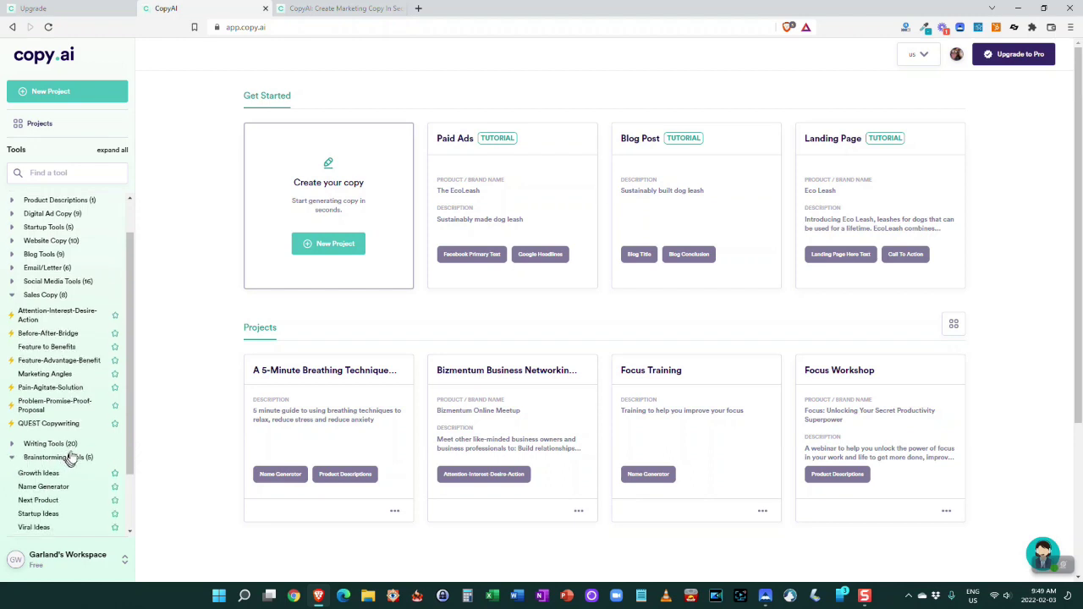
scroll(51, 461, down, 2)
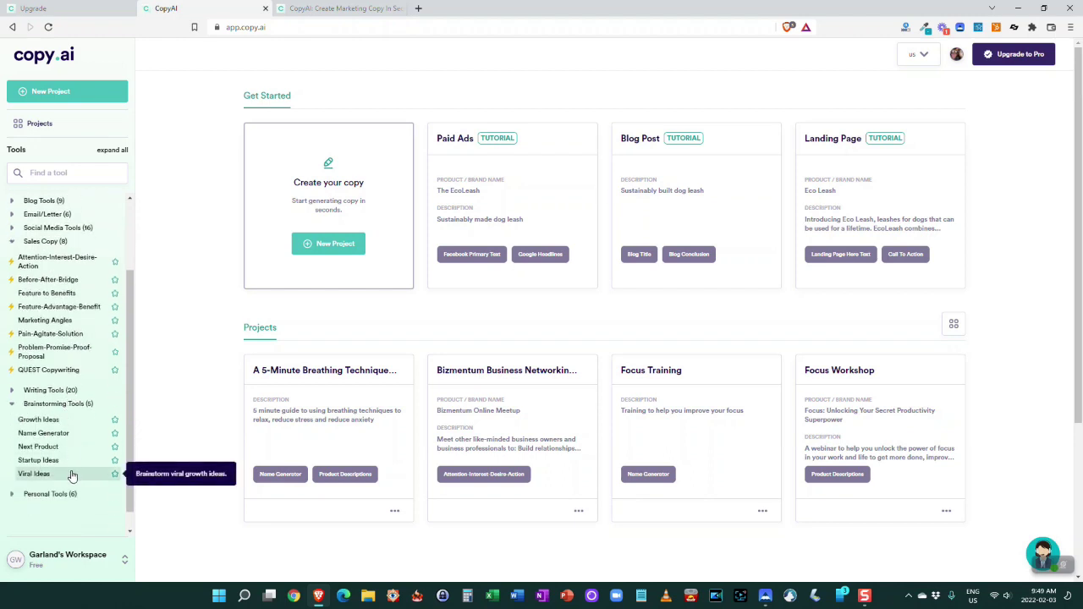
click(10, 404)
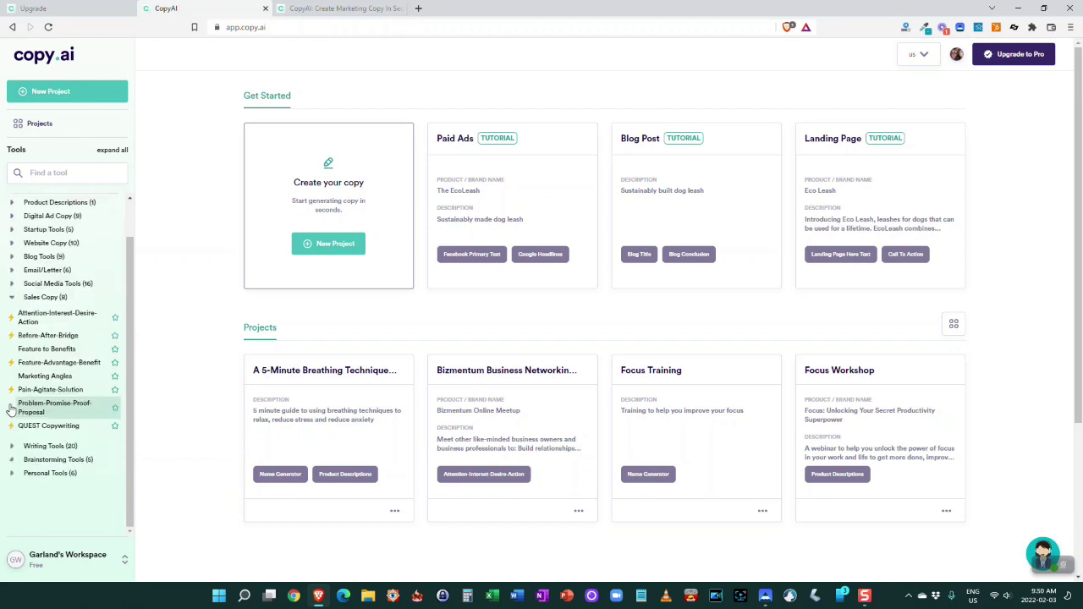
click(11, 473)
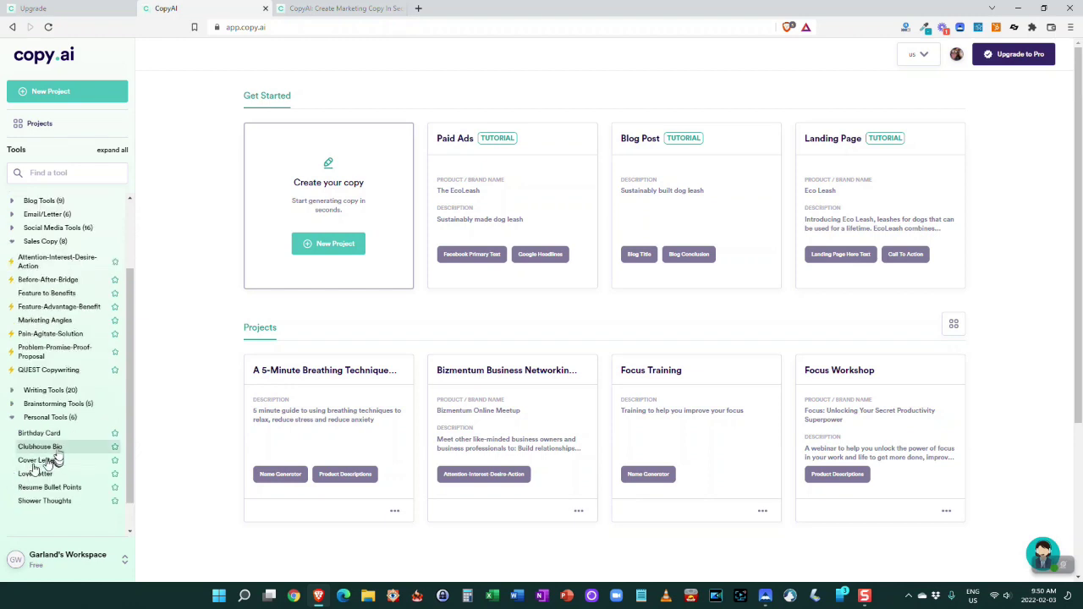
click(12, 418)
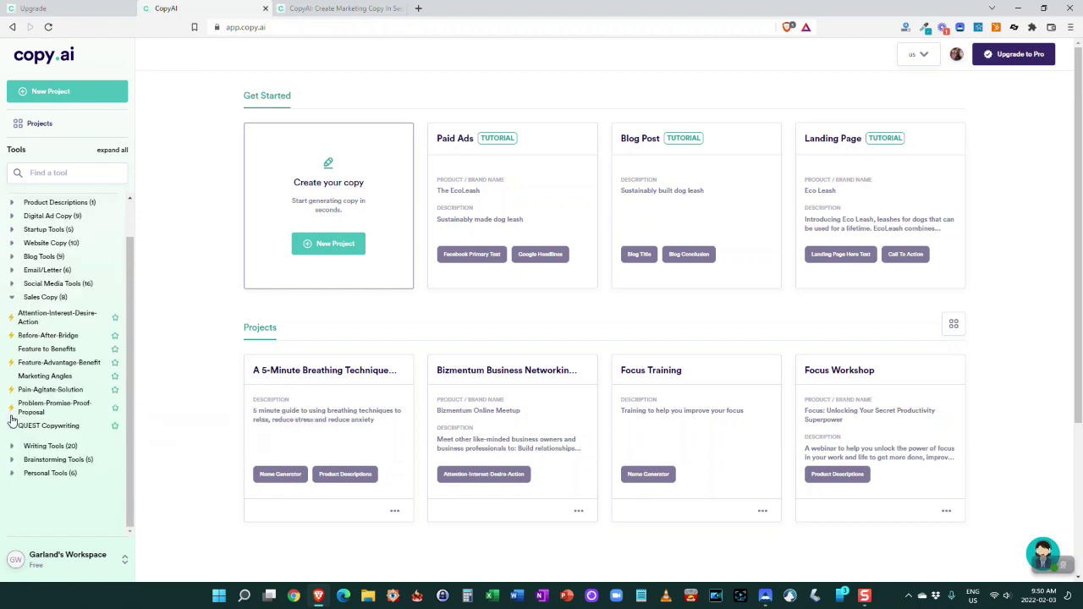
scroll(34, 326, up, 1)
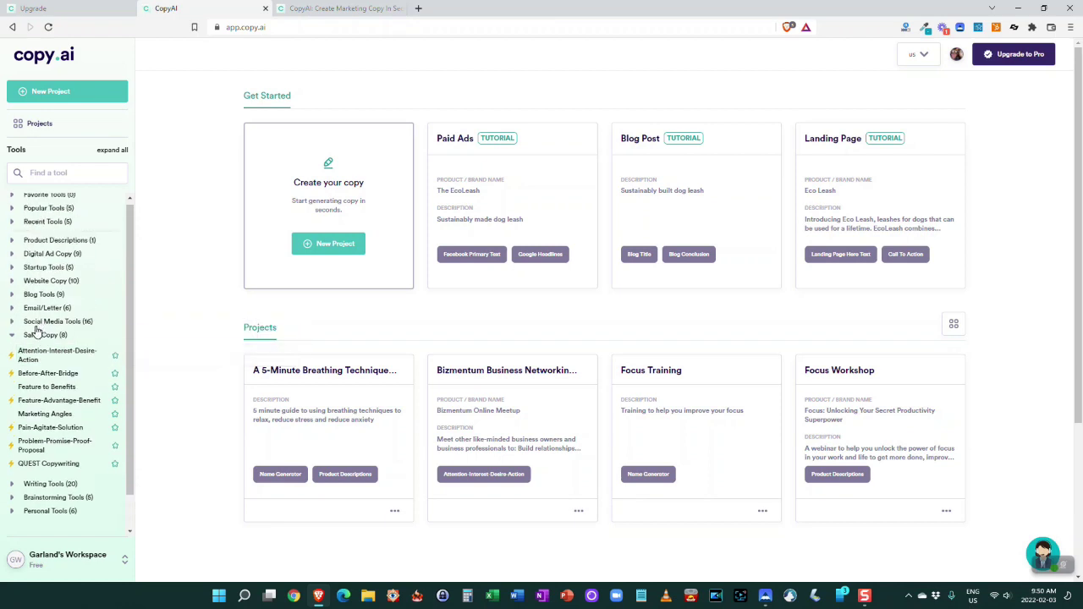
Expand Product Descriptions and examine the tools in Startup Tools, Website Copy and Email/Letter, collapsing those three categories again.
click(12, 244)
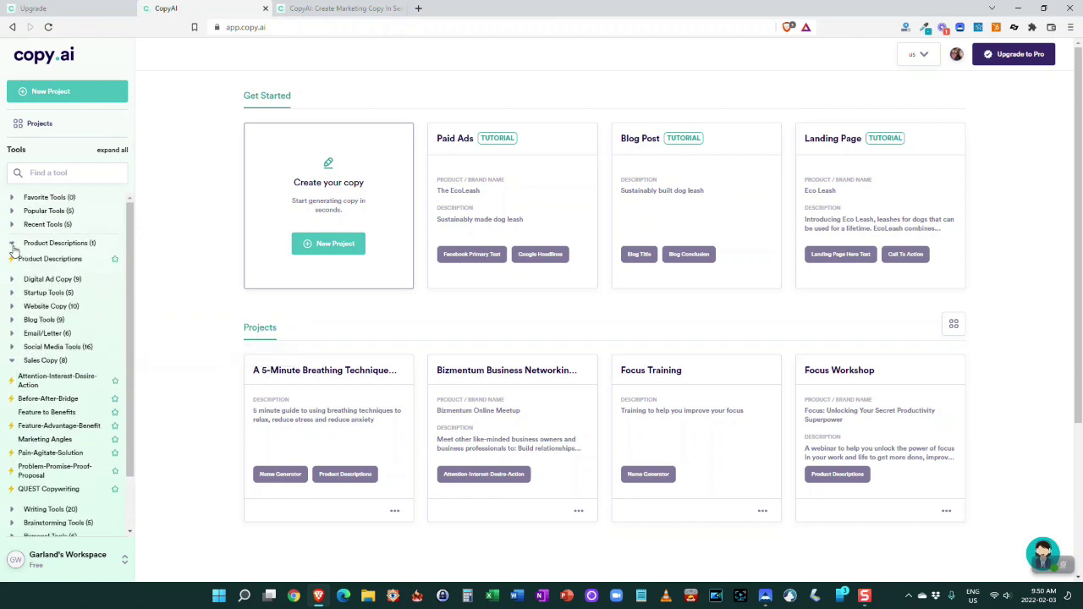
click(11, 293)
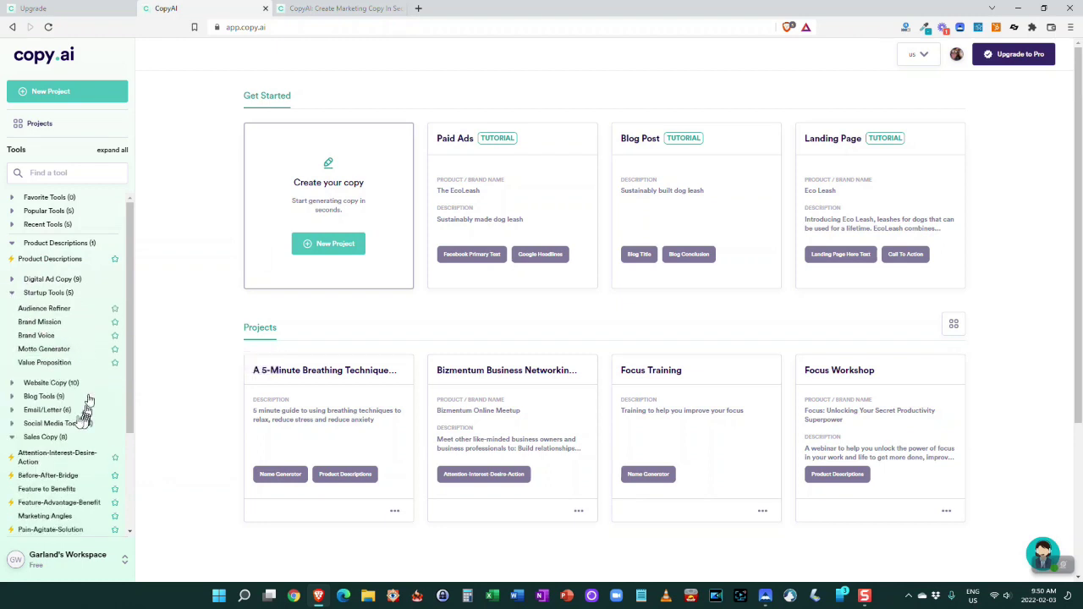
click(11, 384)
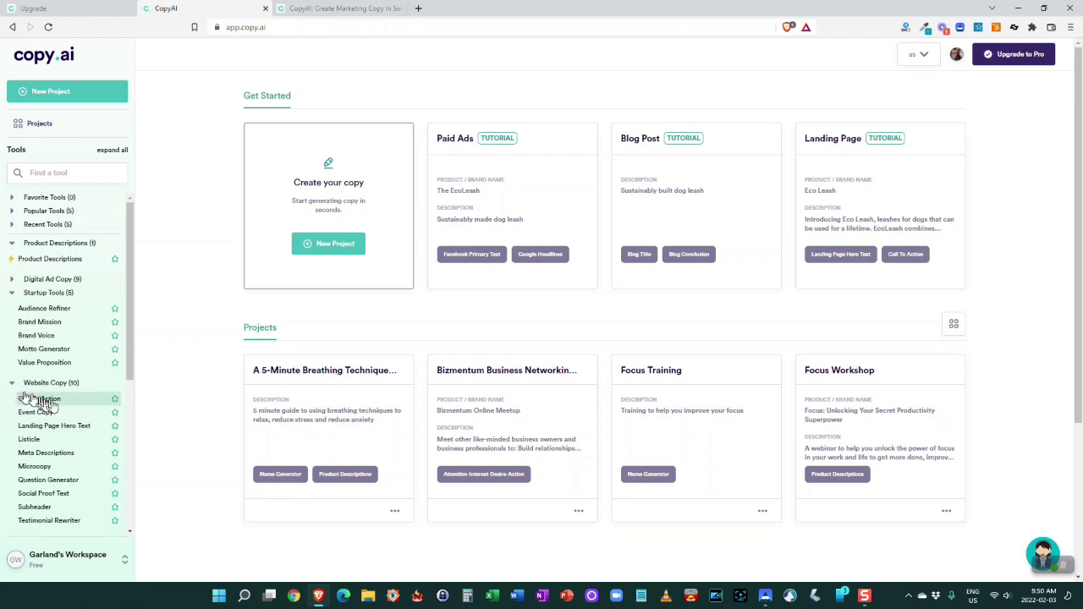
scroll(70, 411, down, 2)
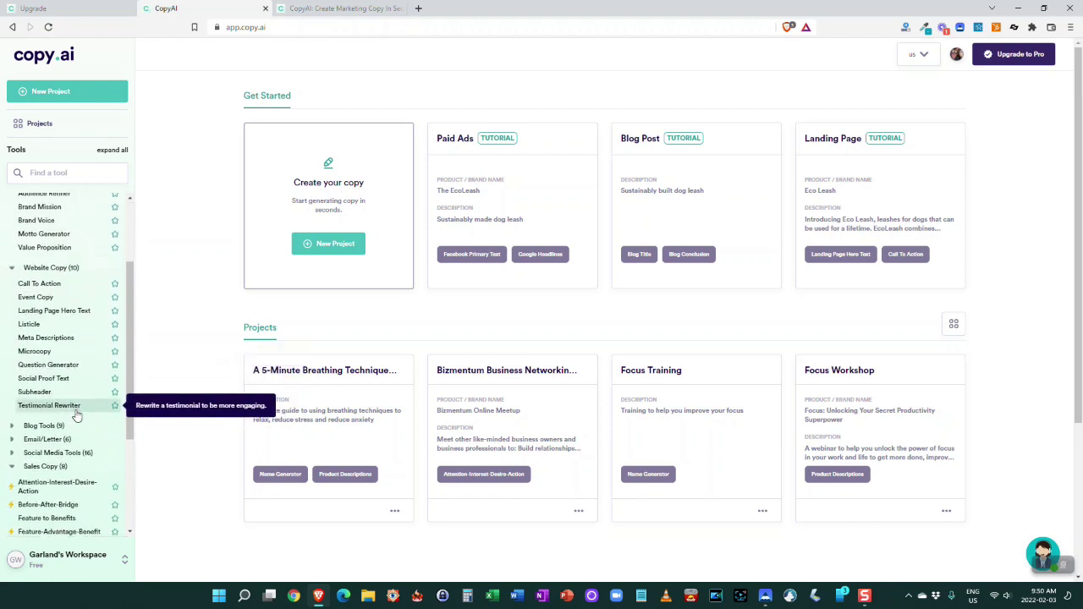
scroll(74, 412, down, 1)
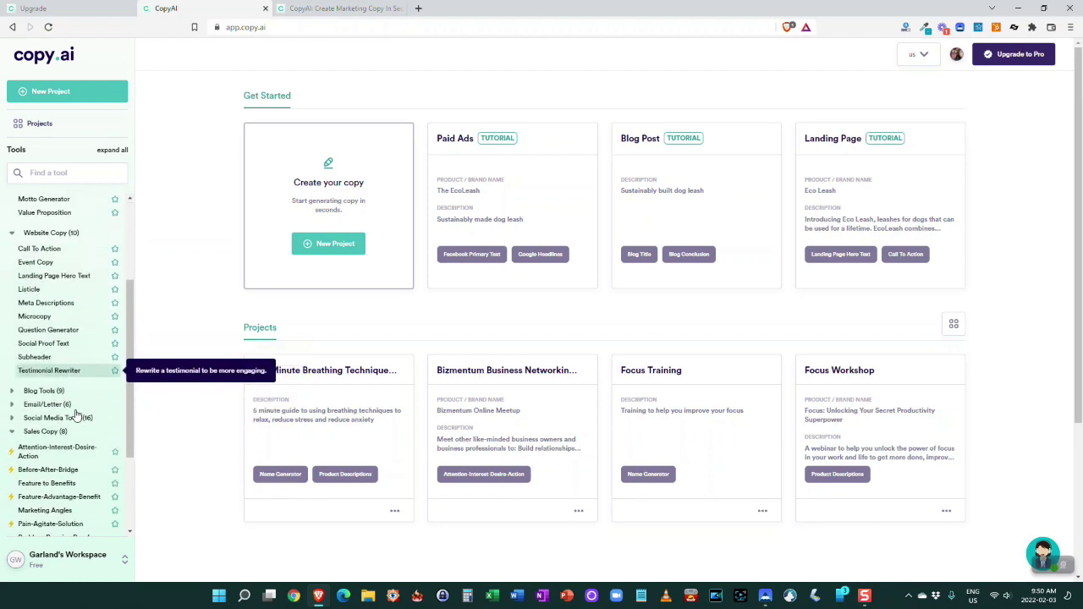
click(12, 404)
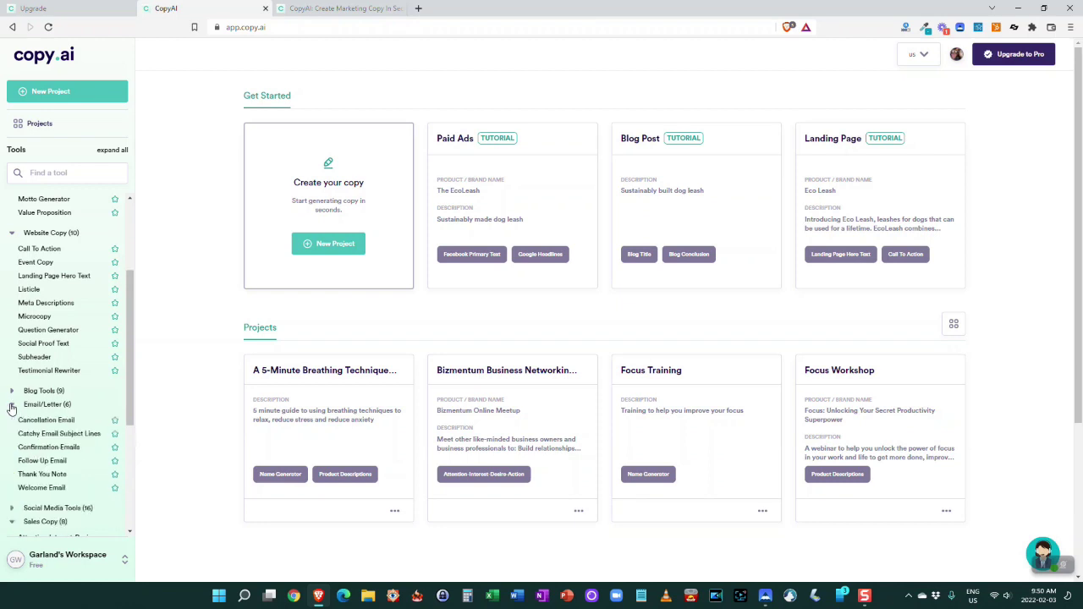
click(12, 406)
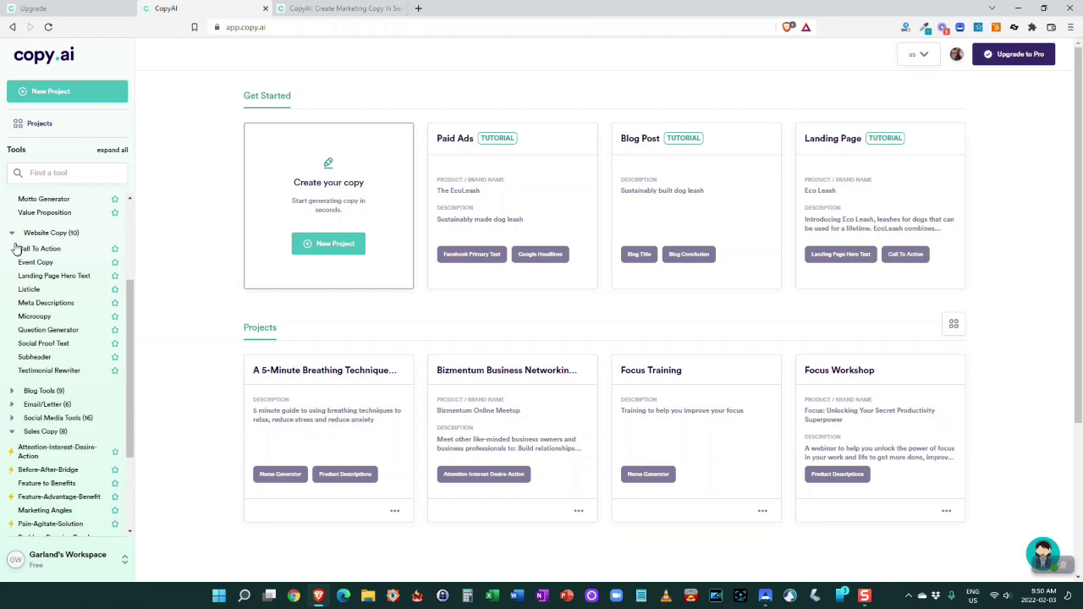
click(12, 232)
scroll(12, 254, up, 3)
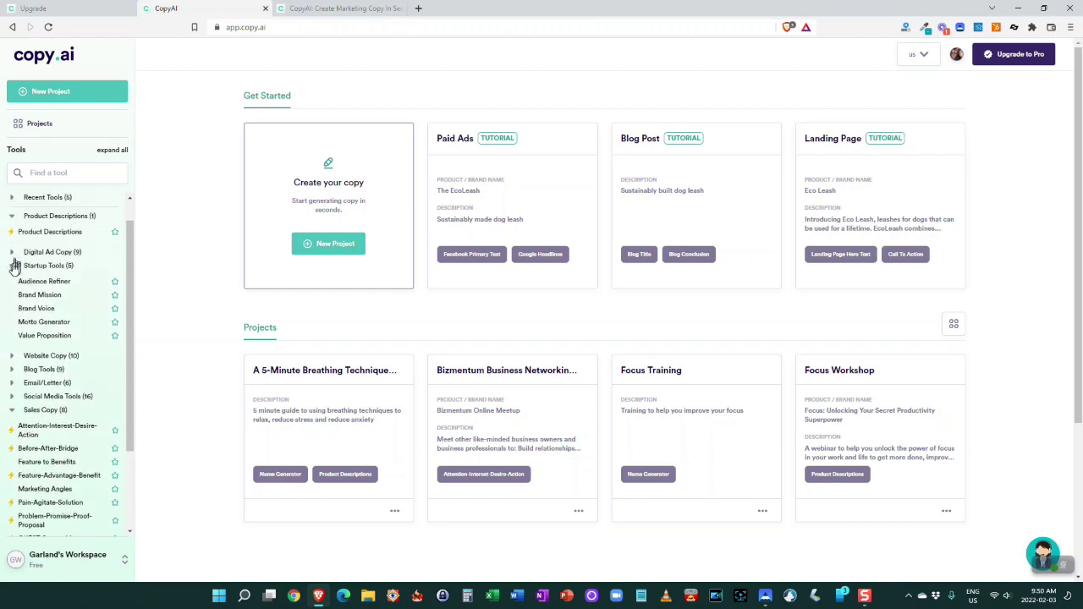
click(12, 265)
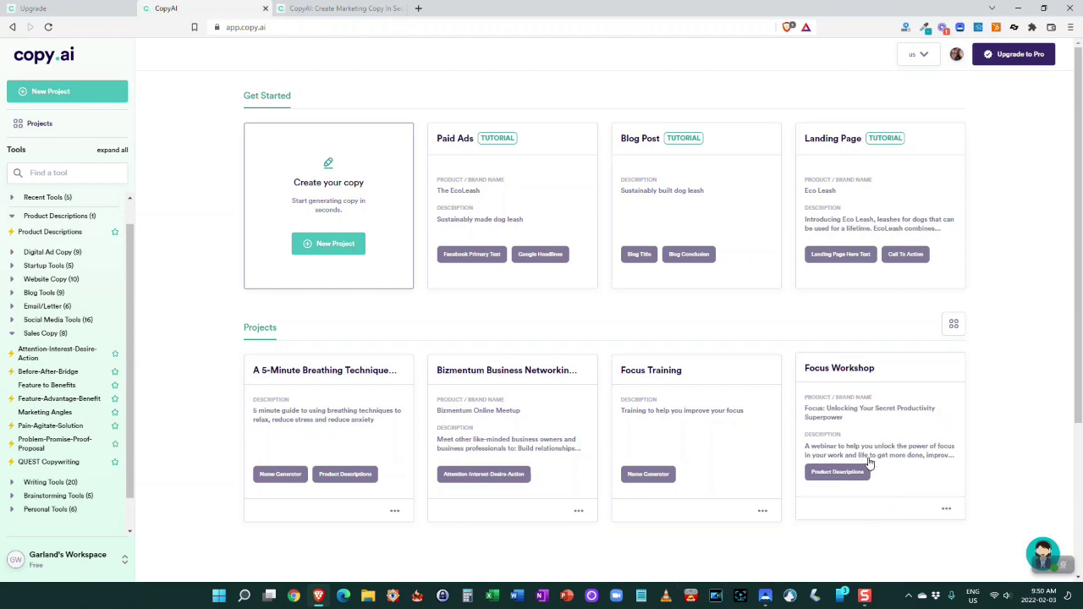
Open the Focus Workshop project and highlight the product name in its Product Descriptions form.
click(844, 407)
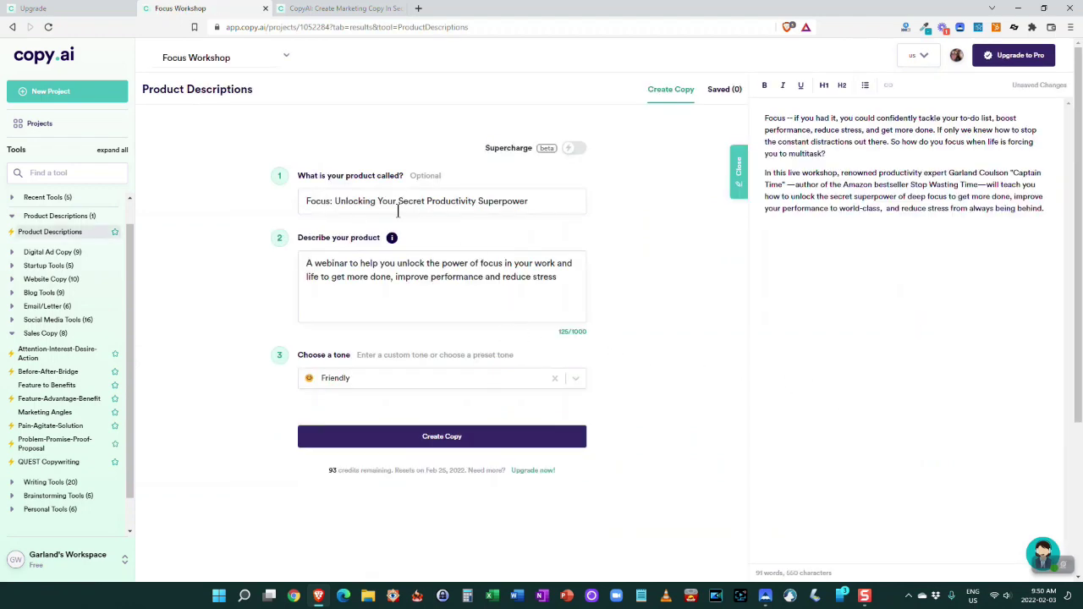
click(329, 201)
text(:)
drag(539, 201, 262, 206)
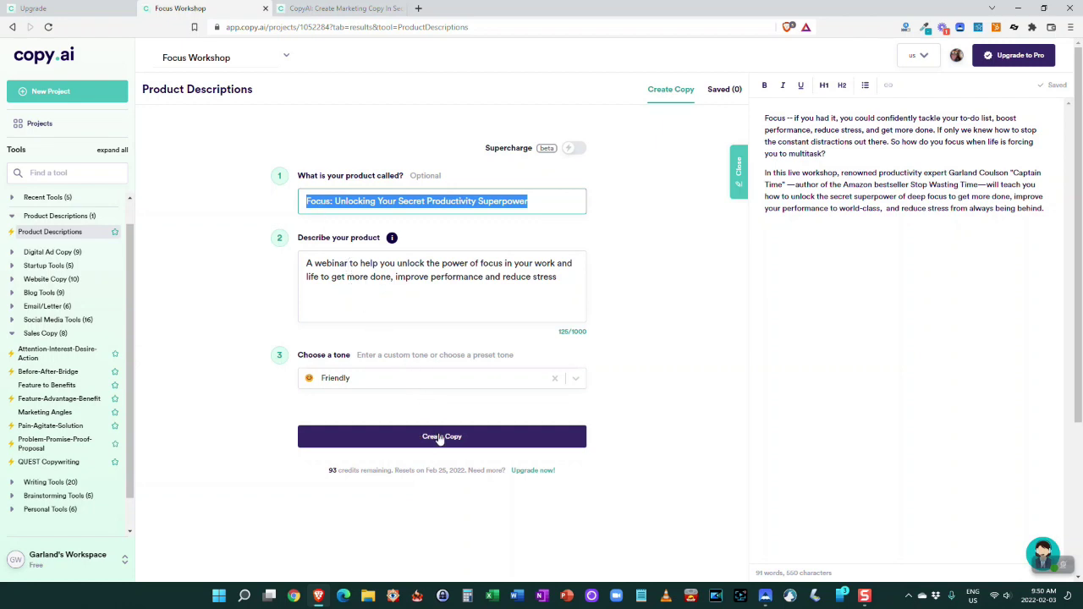
Look through the preset tones, keep Friendly, and generate product description copy for the focus webinar.
click(403, 382)
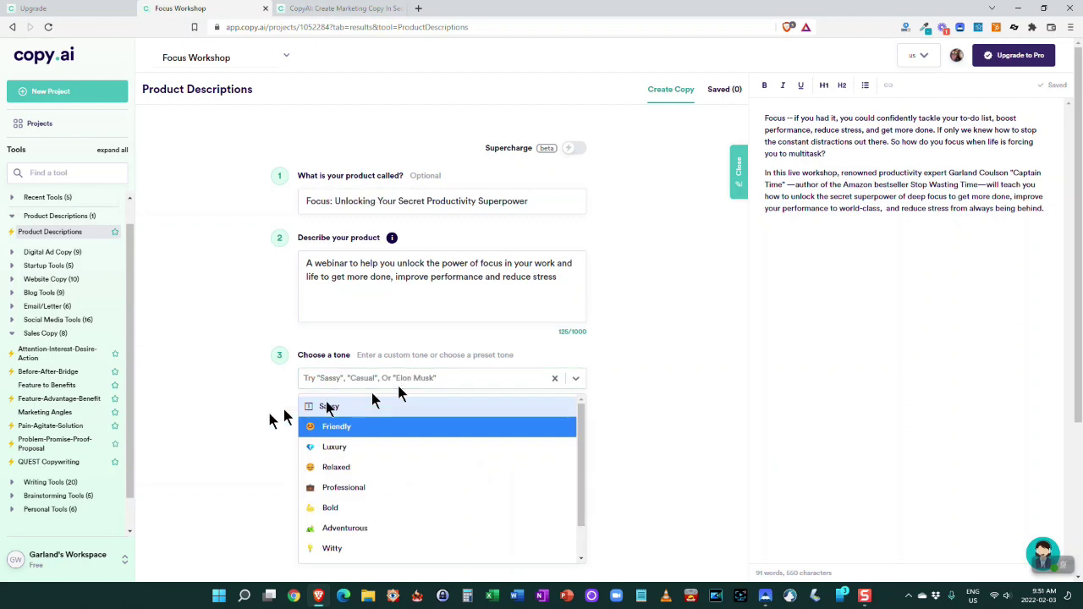
click(237, 423)
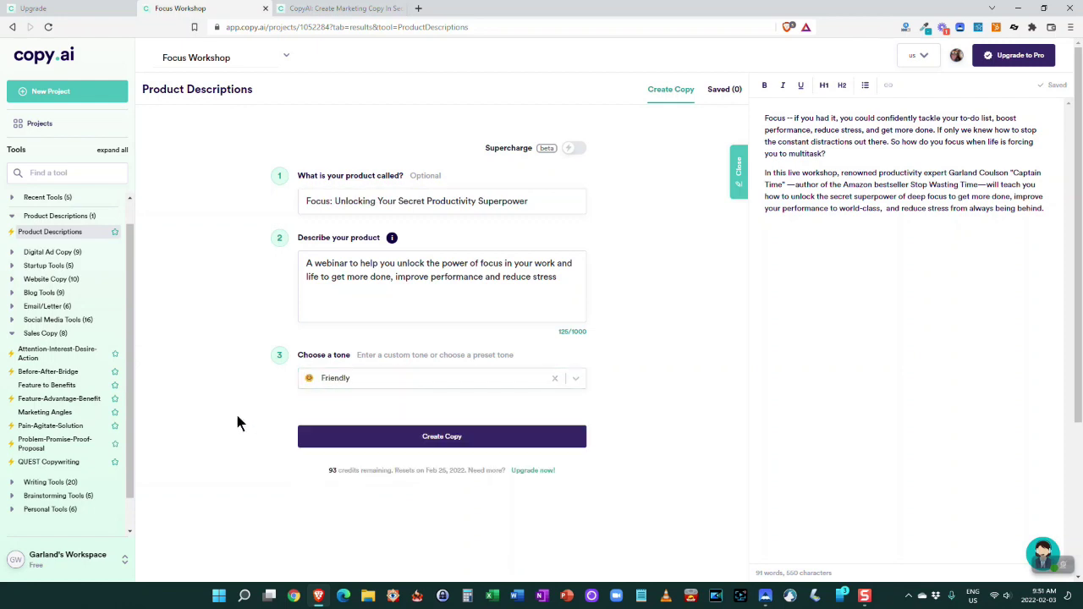
click(432, 442)
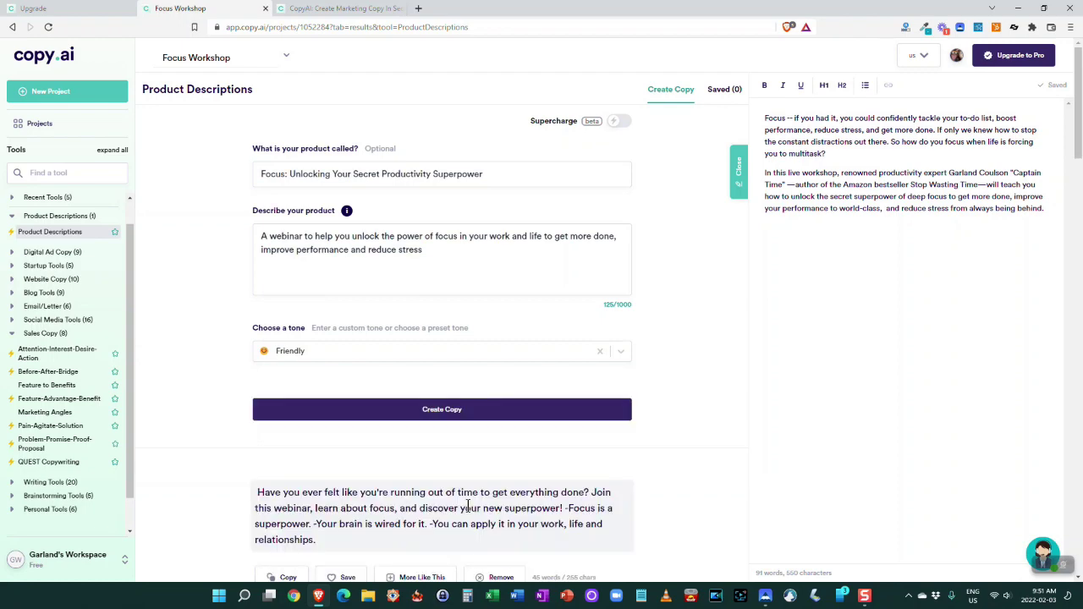
Copy the first generated description into the editor as a new paragraph between the two existing ones, and remove its leading space.
scroll(515, 488, down, 3)
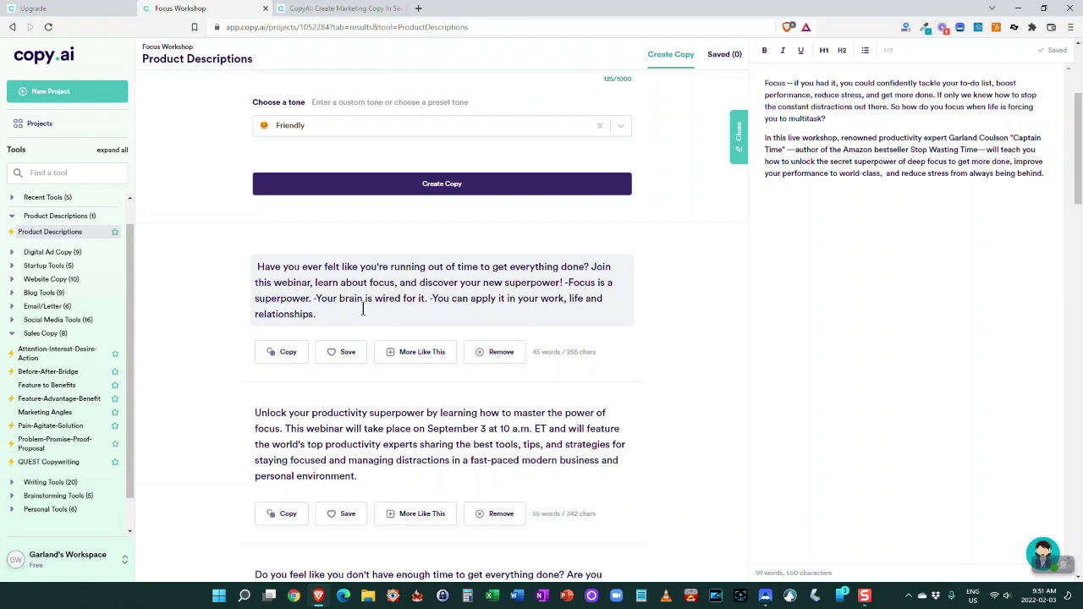
scroll(363, 309, down, 1)
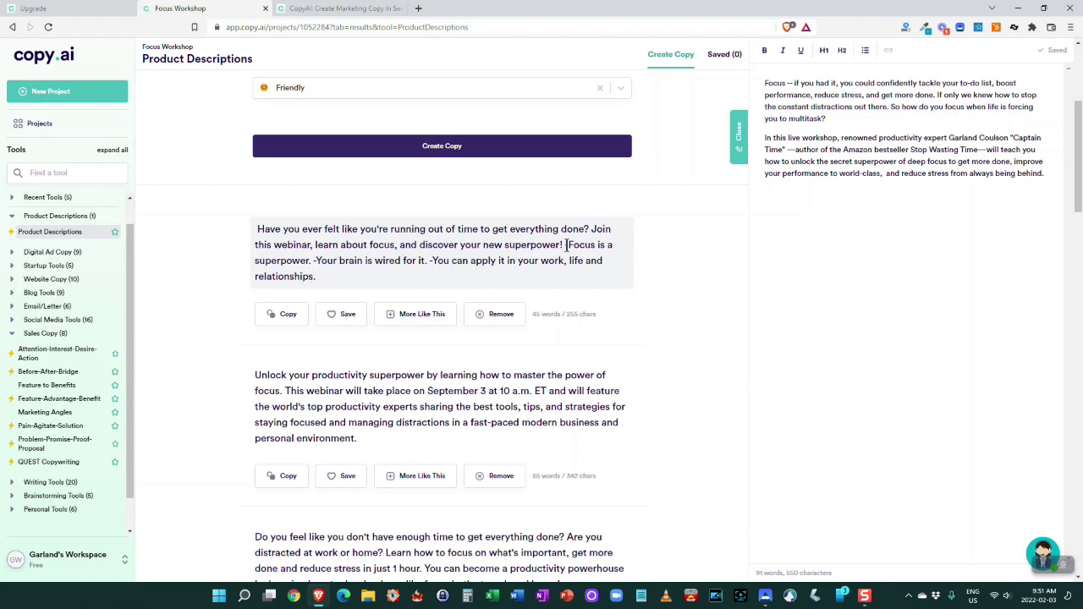
drag(566, 245, 575, 273)
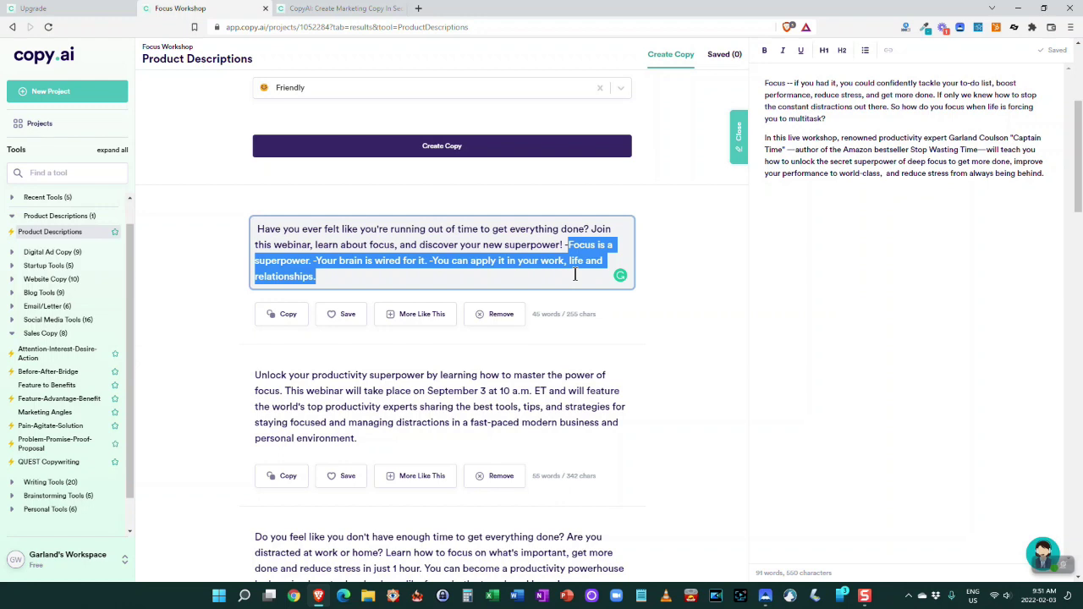
click(276, 317)
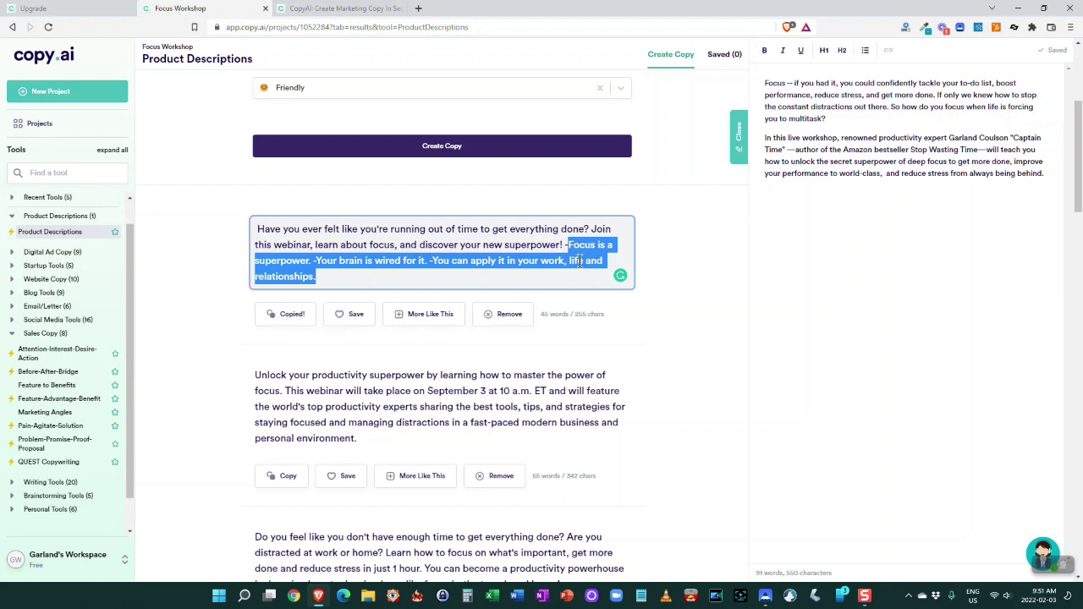
click(851, 125)
key(Return)
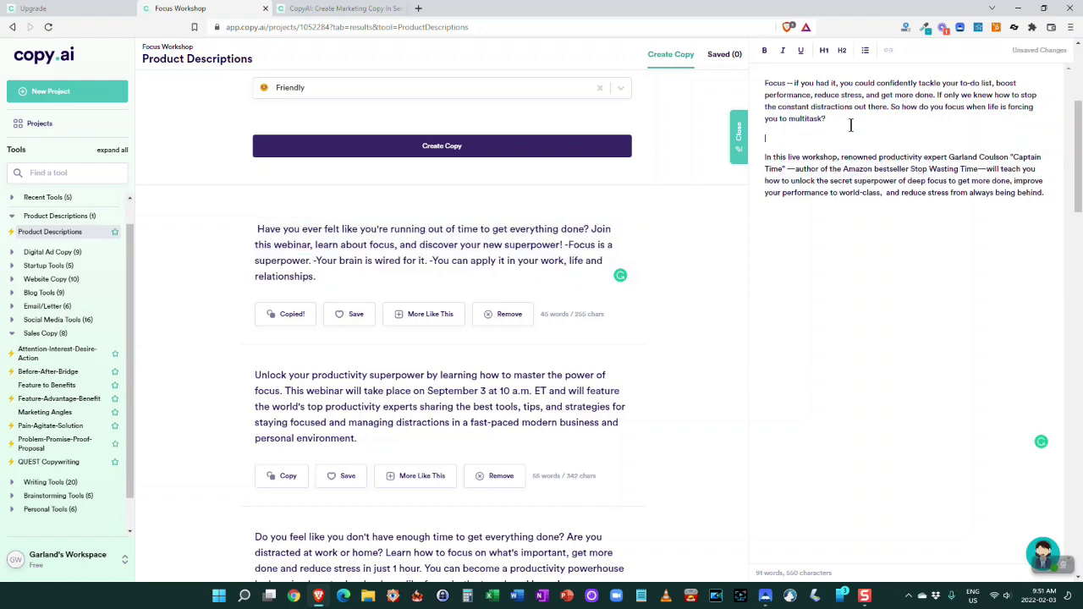
key(ctrl+v)
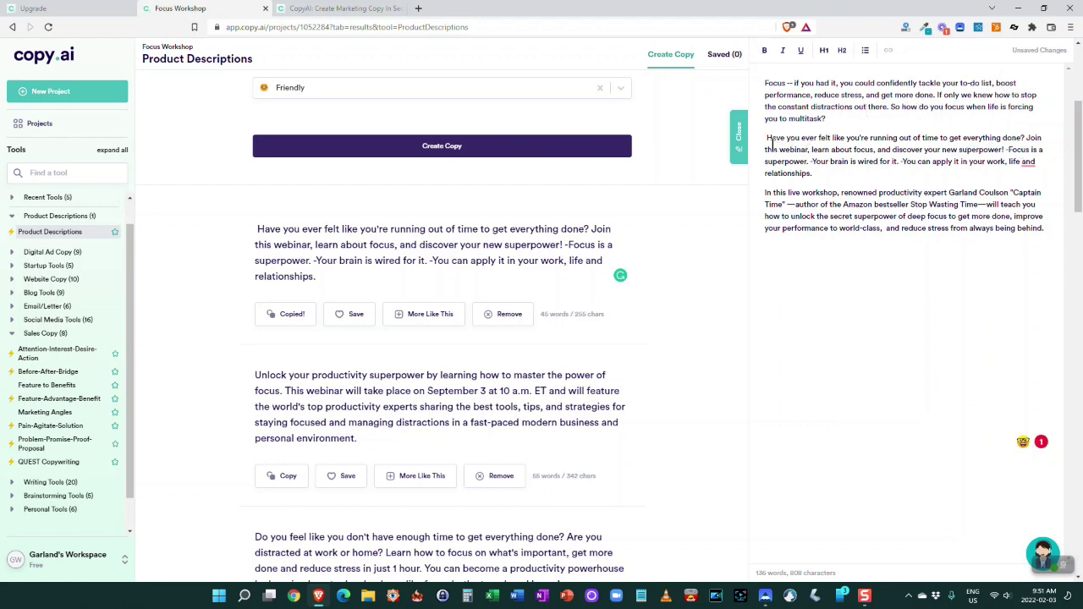
key(Delete)
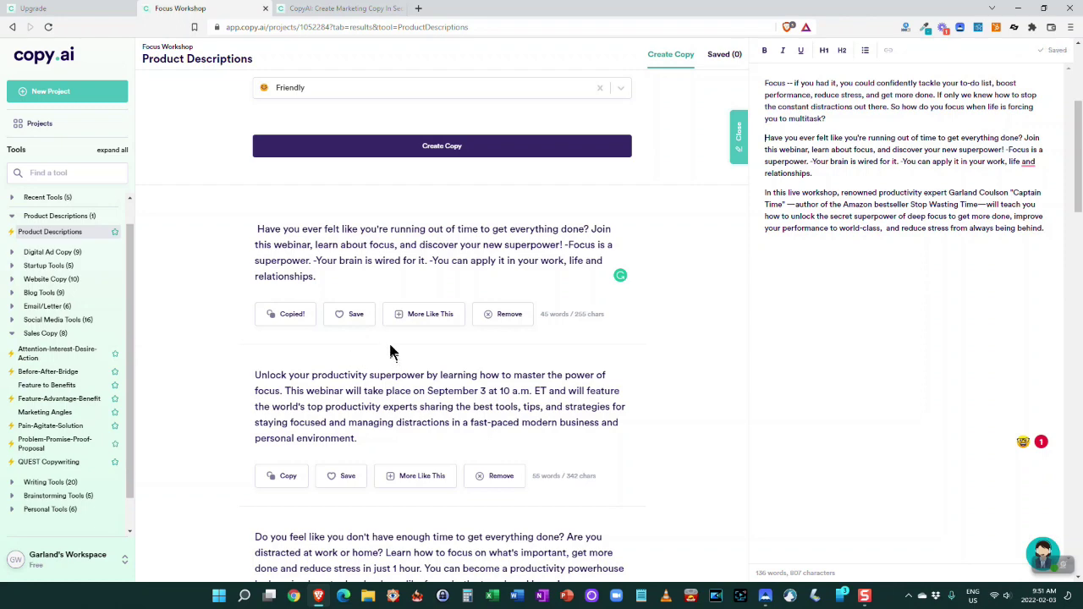
Read through the remaining generated product descriptions for the focus webinar.
scroll(392, 339, down, 2)
scroll(392, 338, down, 1)
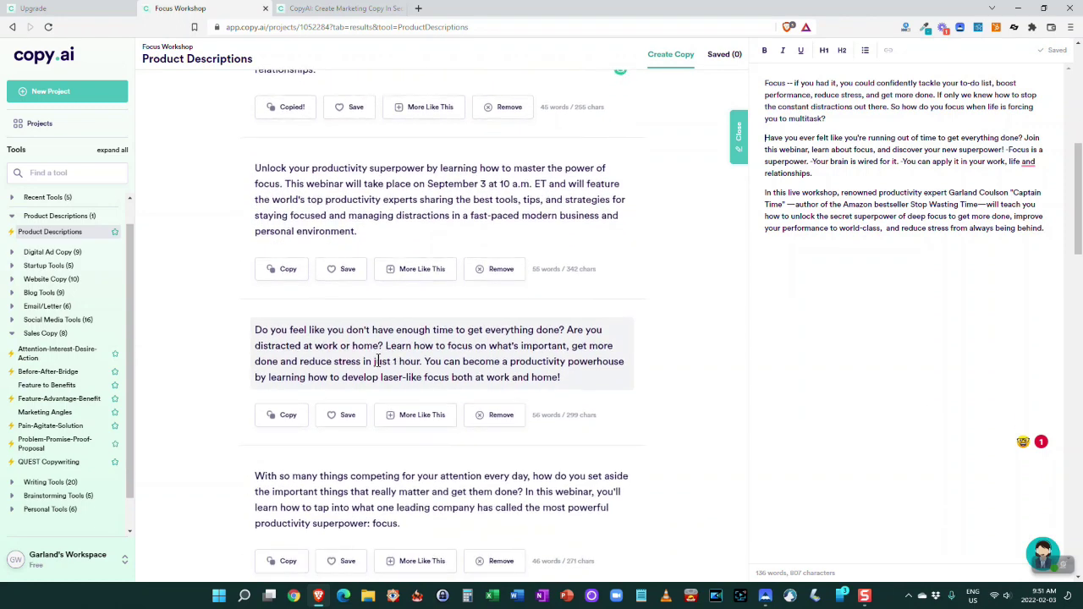
scroll(380, 358, down, 1)
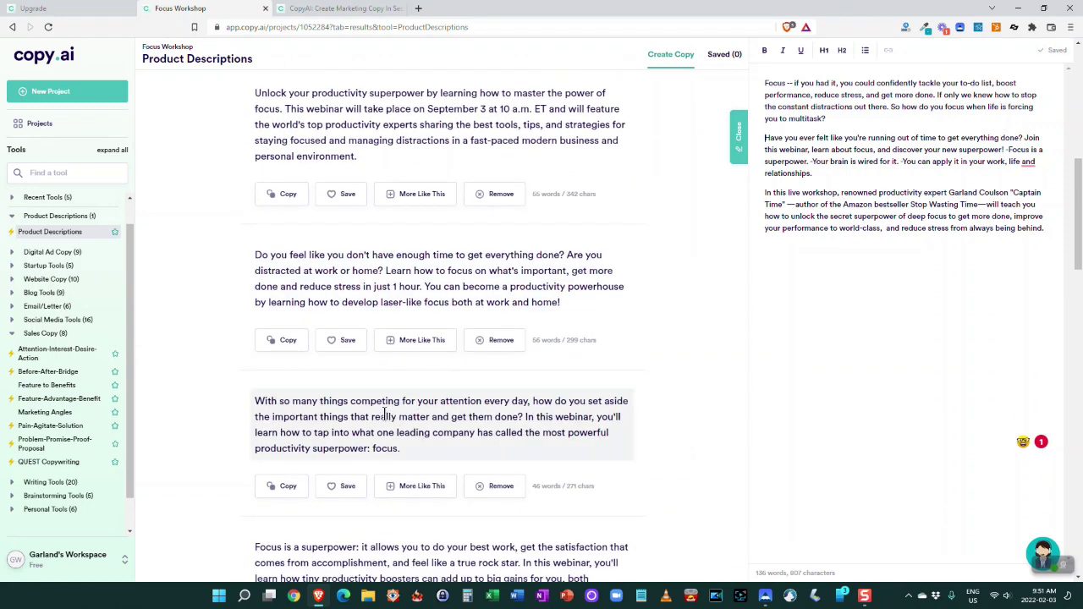
scroll(385, 414, down, 1)
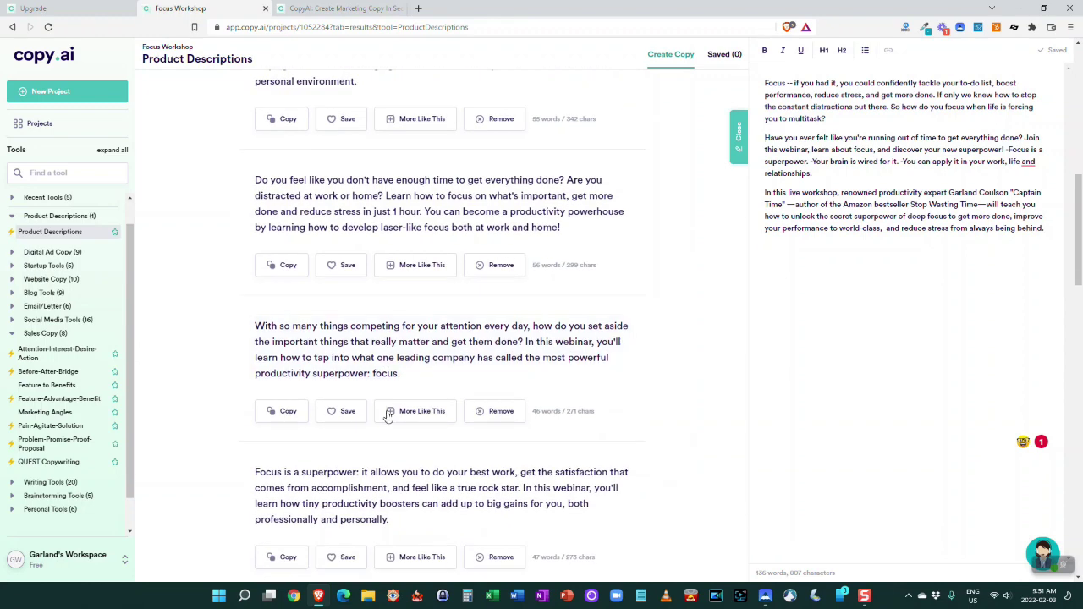
scroll(389, 415, down, 1)
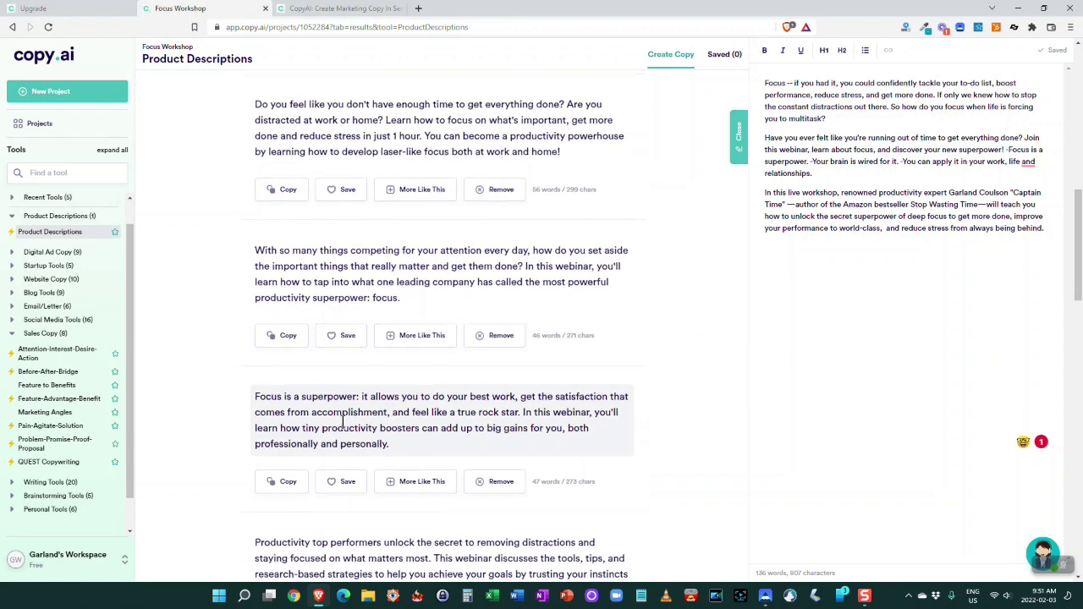
scroll(348, 420, down, 1)
scroll(370, 412, down, 1)
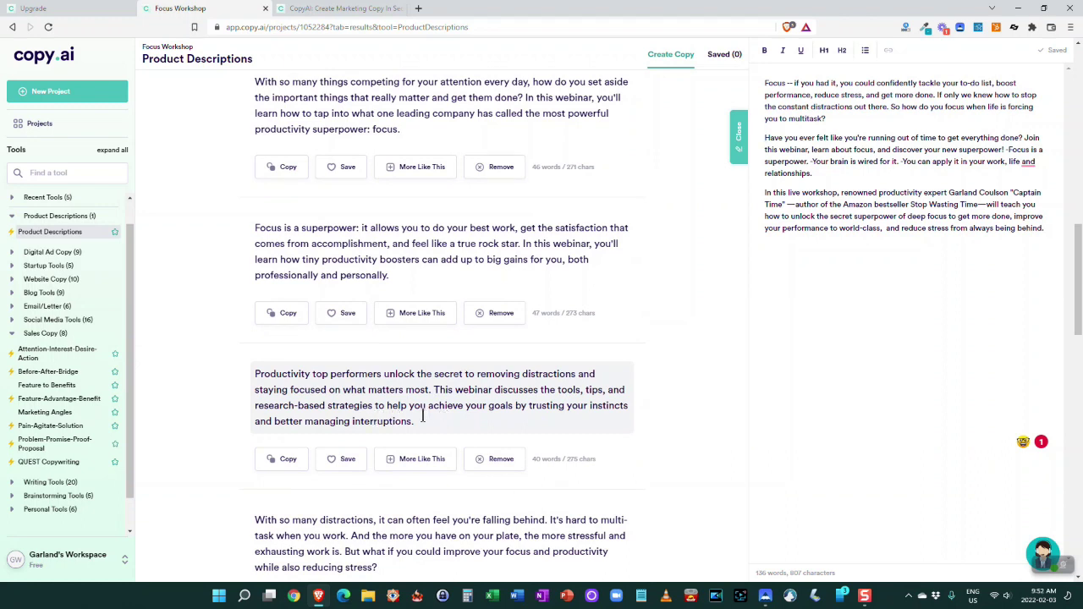
scroll(422, 414, down, 2)
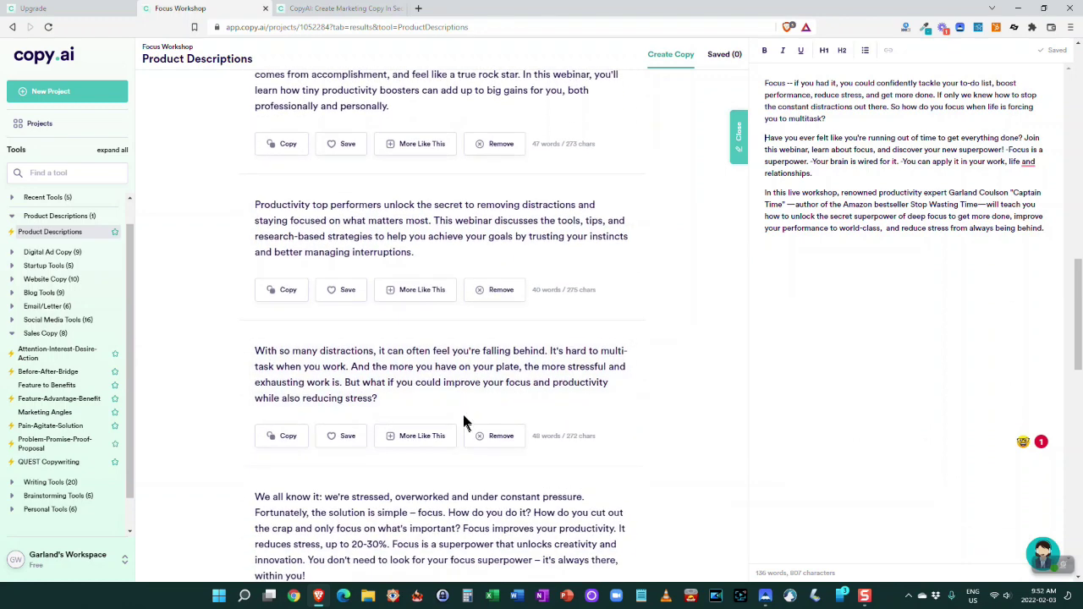
scroll(456, 388, down, 1)
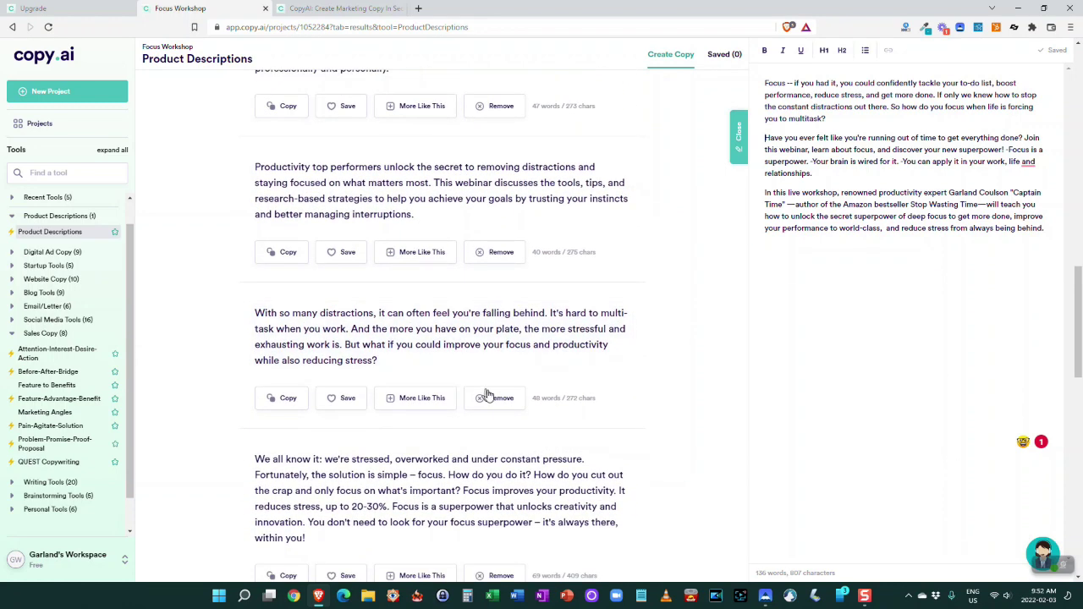
scroll(494, 395, down, 1)
scroll(494, 395, down, 1)
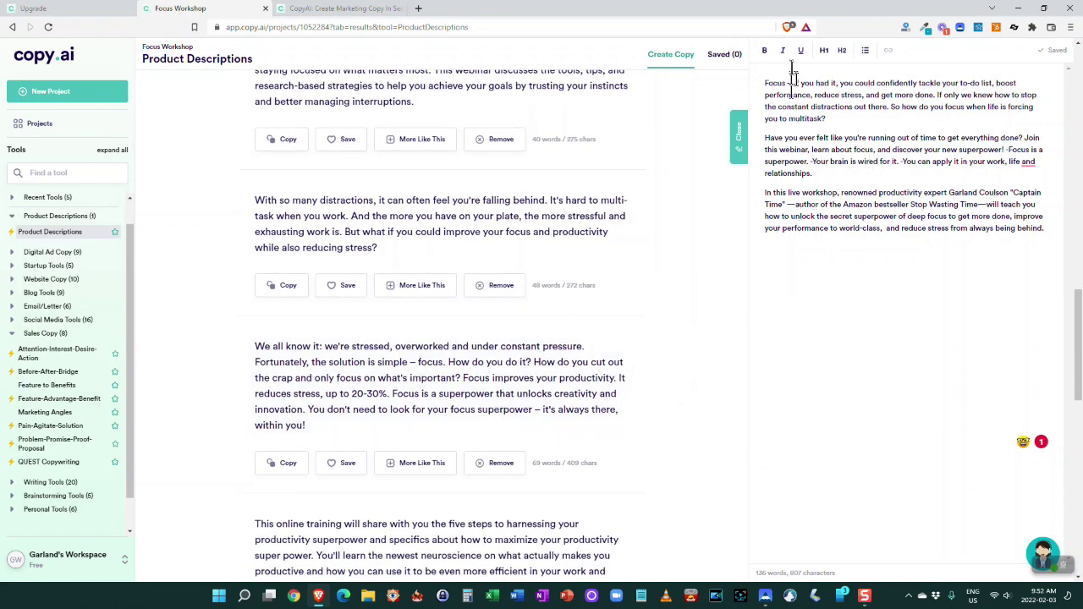
Highlight the three paragraphs in the editor, clear the selection, and return to the Product Descriptions form.
drag(770, 85, 842, 241)
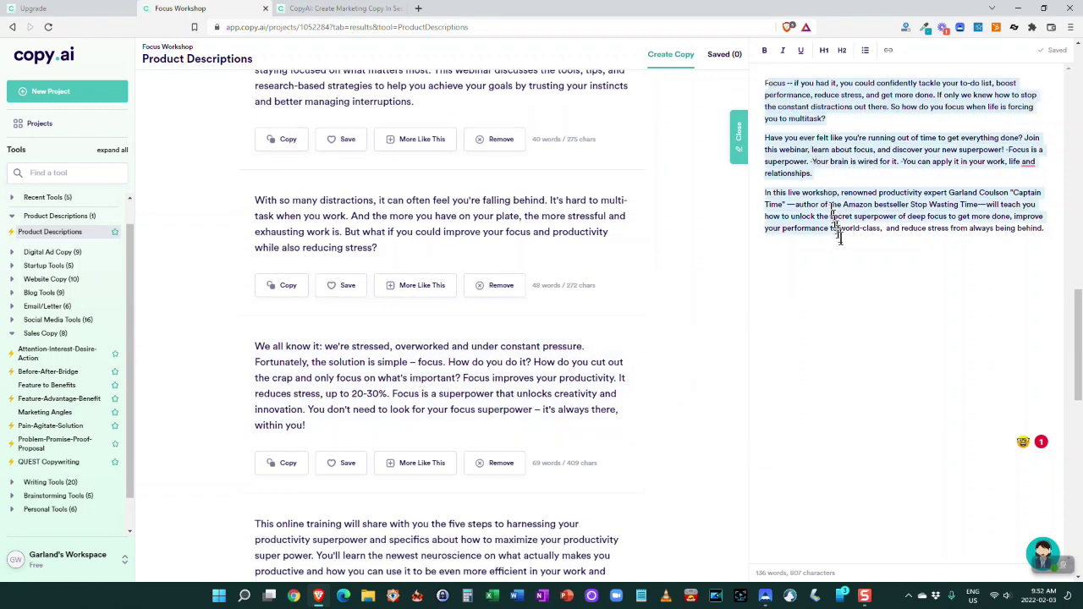
click(866, 314)
scroll(393, 323, up, 7)
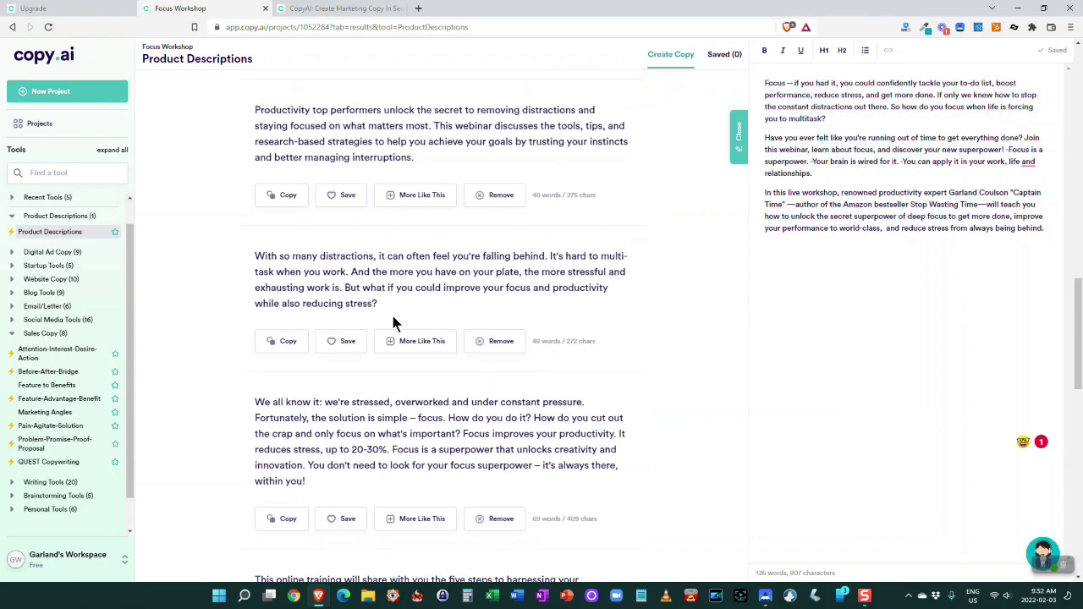
scroll(394, 322, up, 8)
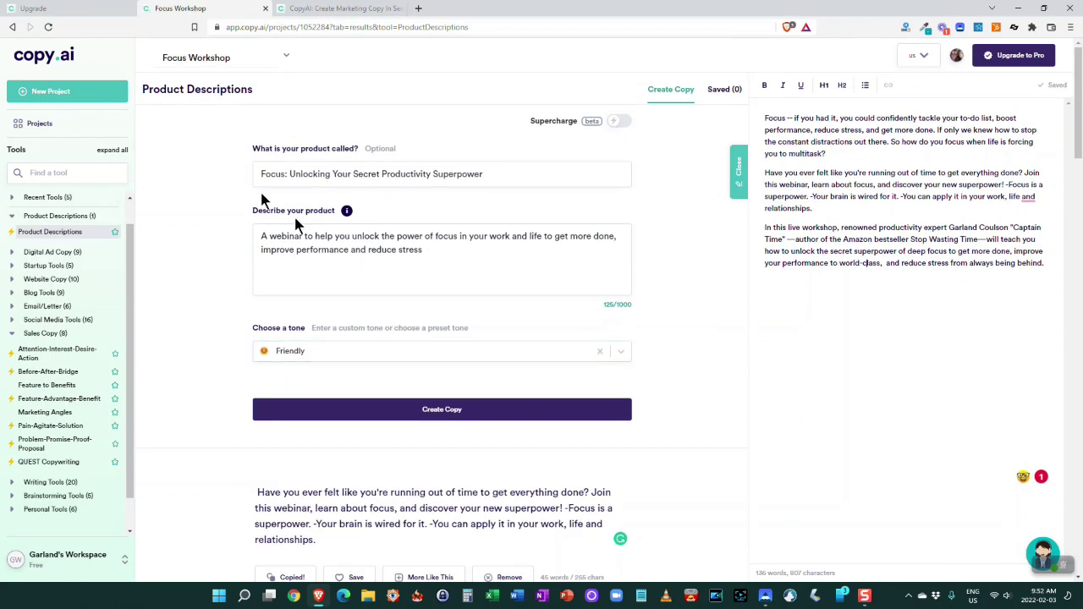
Open the Bizmentum Business Networking project and generate Attention-Interest-Desire-Action copy in the Friendly tone.
click(34, 61)
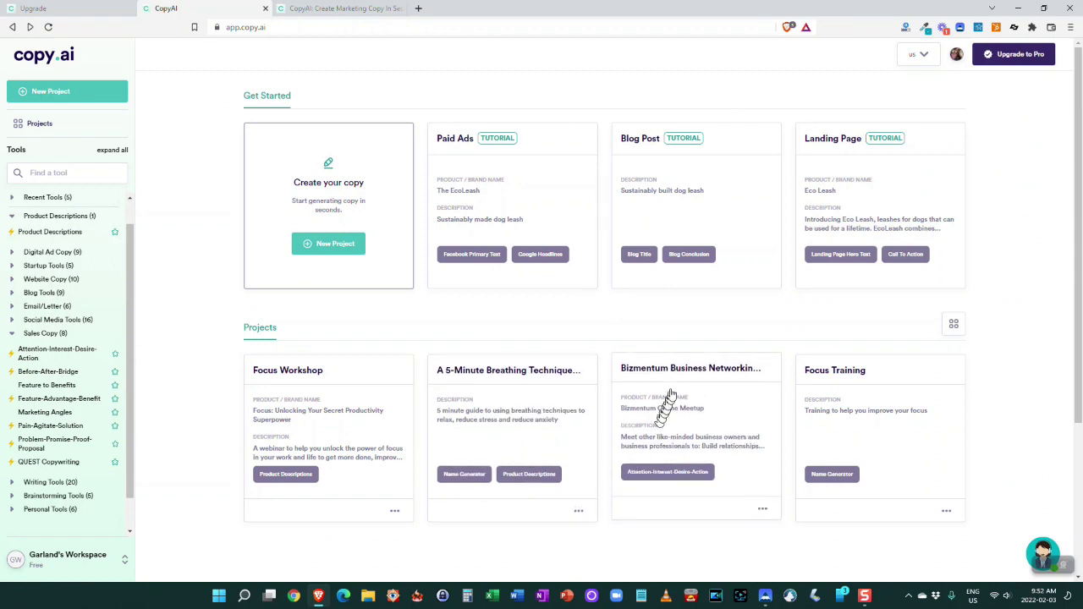
click(673, 377)
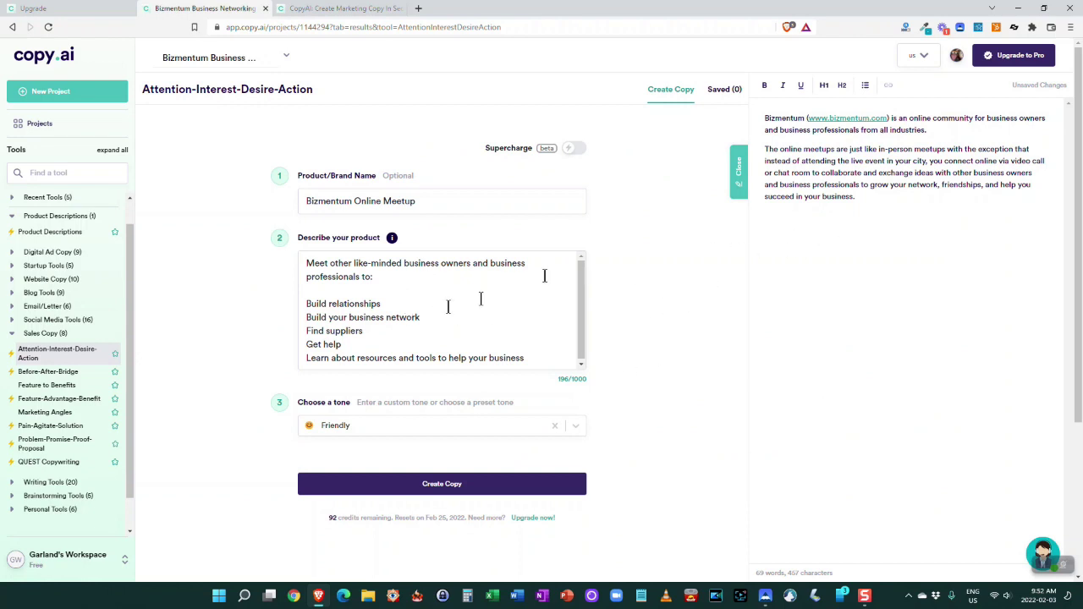
scroll(432, 296, down, 1)
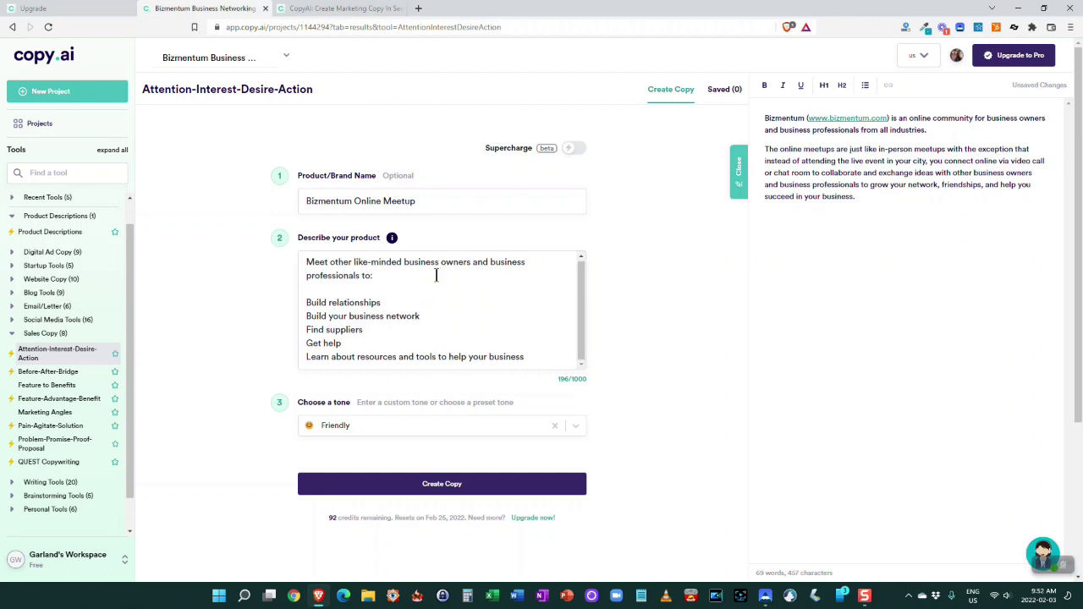
click(430, 484)
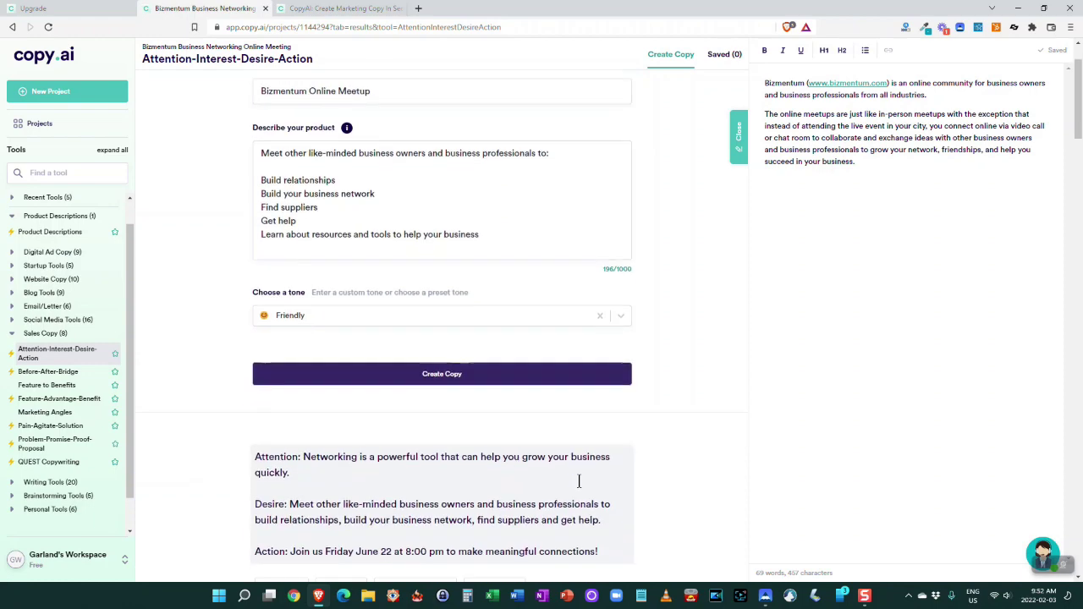
Read through the generated Attention-Interest-Desire-Action variations for the Bizmentum Online Meetup and return to the form.
scroll(579, 481, down, 2)
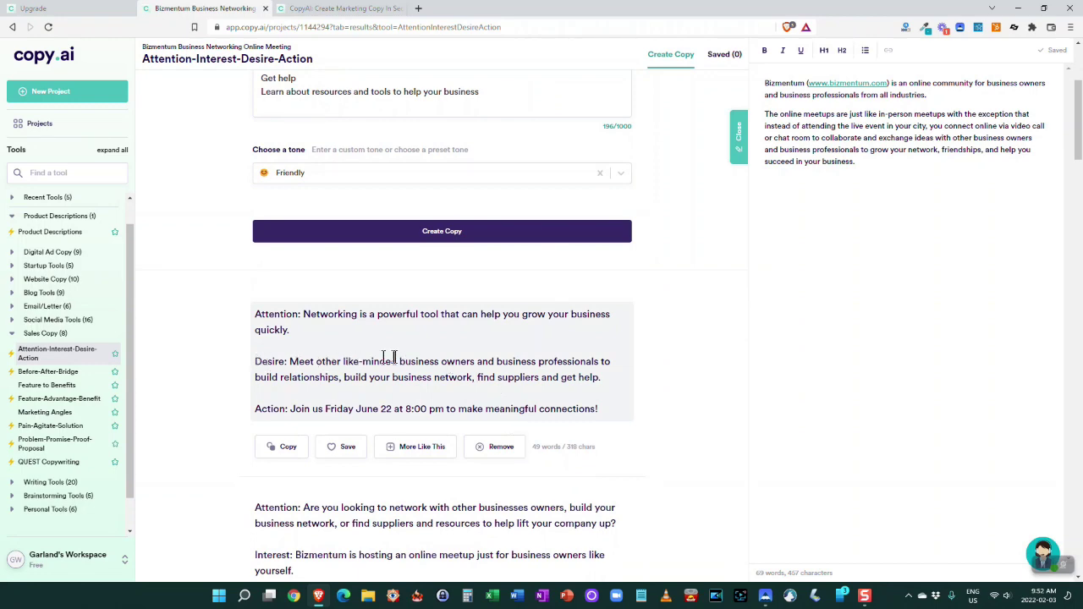
scroll(402, 362, down, 2)
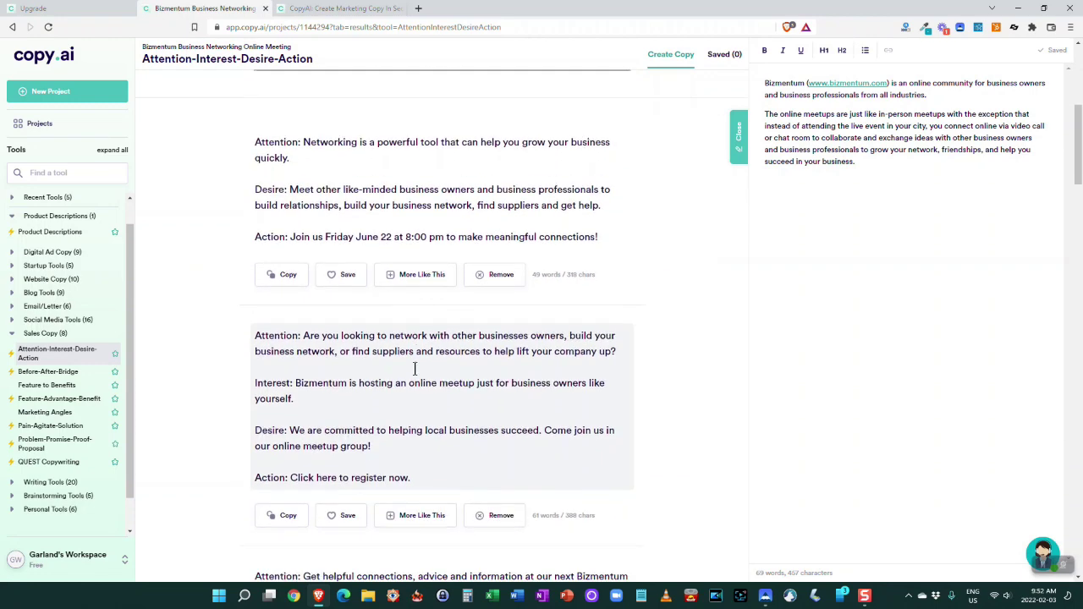
scroll(415, 370, down, 3)
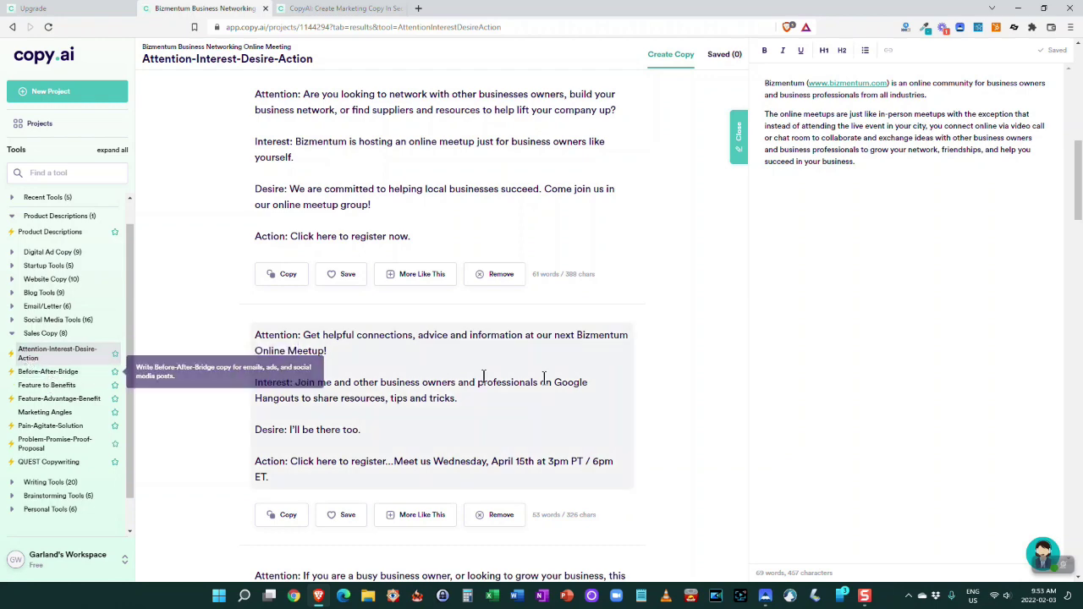
scroll(592, 355, down, 3)
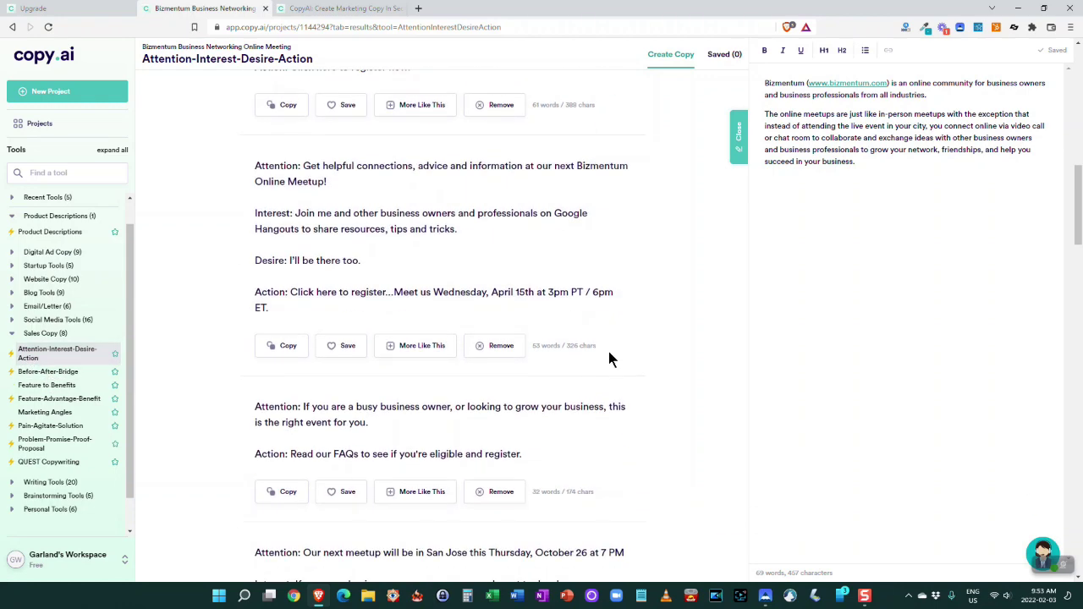
scroll(617, 363, down, 1)
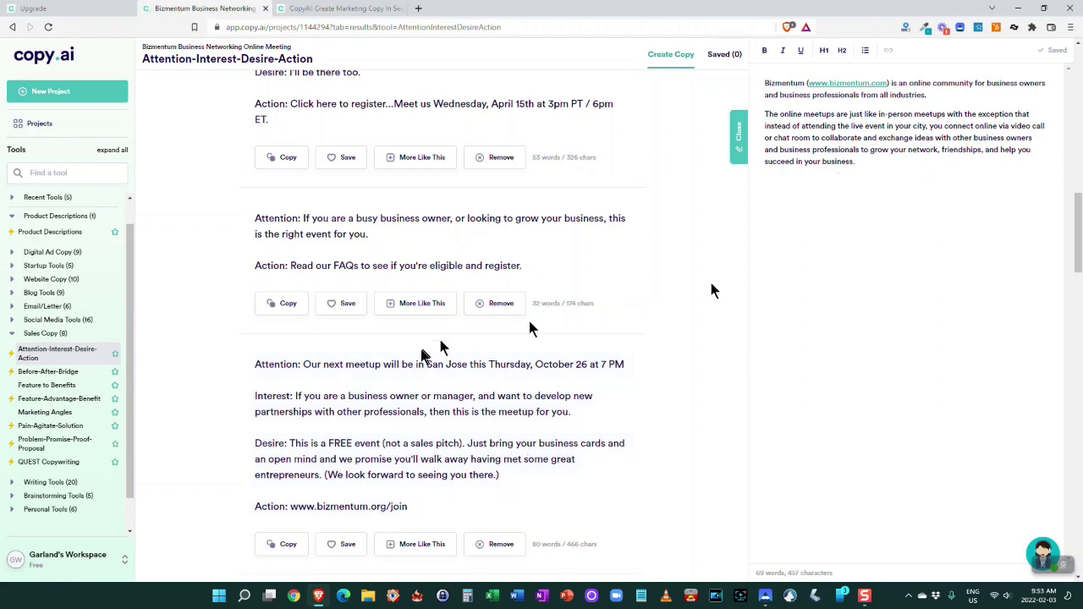
scroll(424, 358, up, 1)
scroll(423, 358, up, 2)
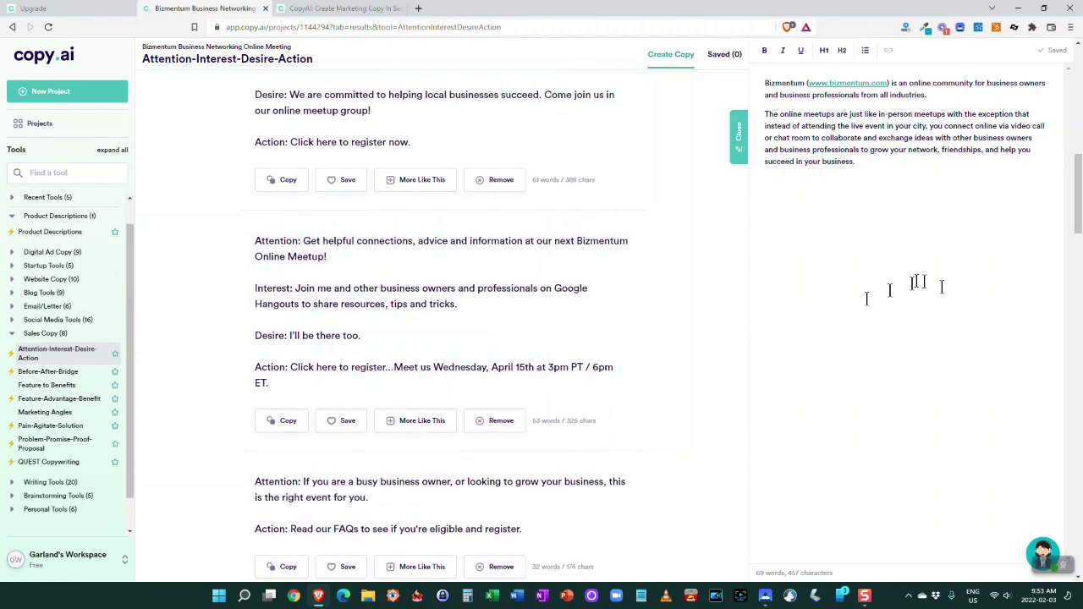
scroll(872, 288, up, 1)
scroll(874, 290, up, 1)
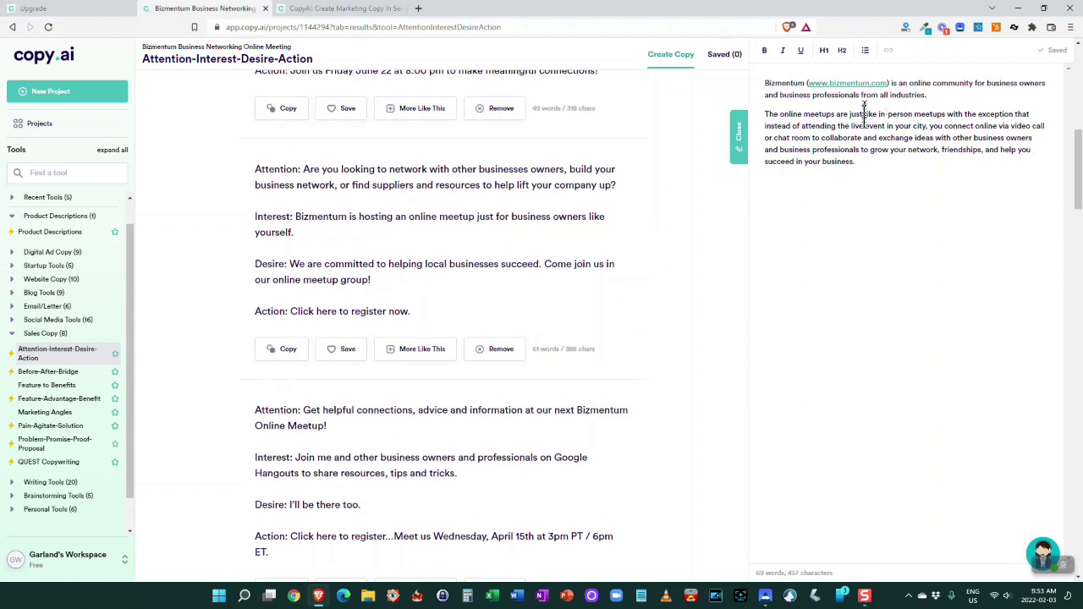
scroll(264, 245, up, 1)
scroll(264, 245, up, 6)
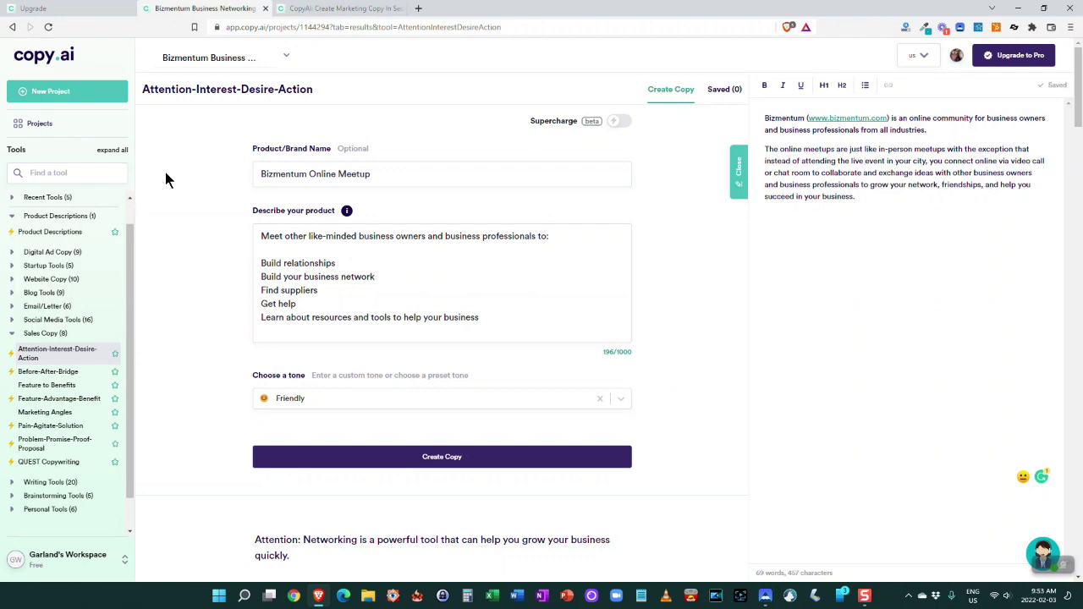
Open the Blog Post tutorial from the projects overview and examine its template instructions and the tools list.
click(32, 129)
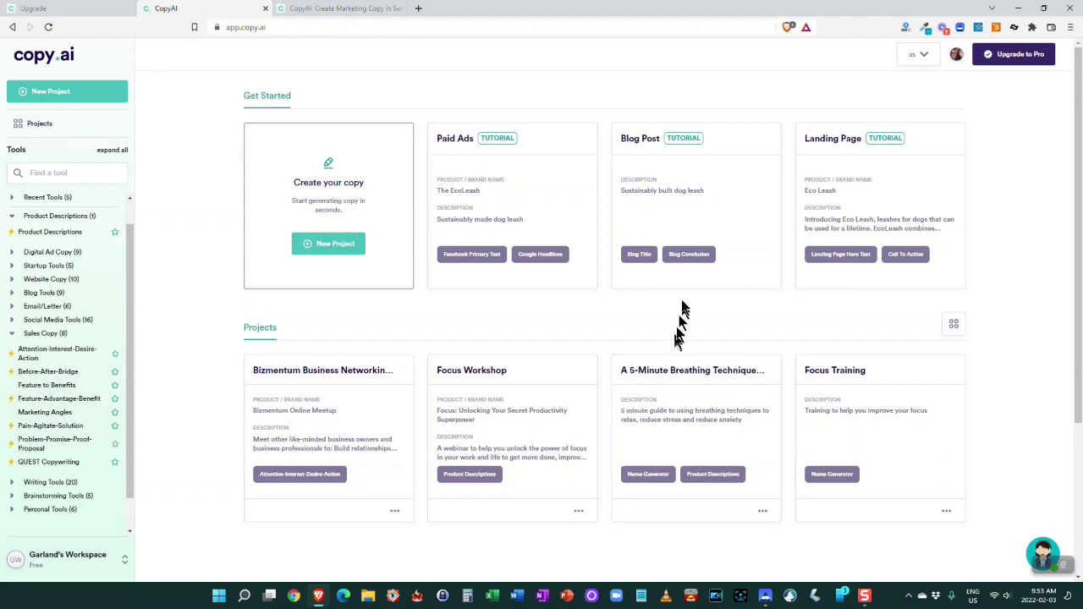
click(643, 144)
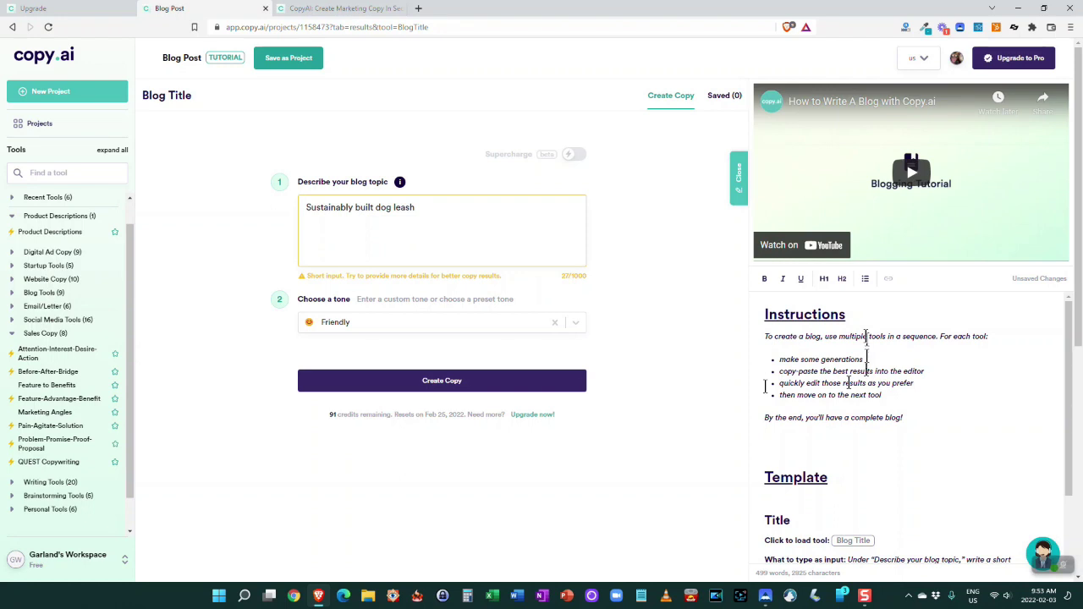
scroll(897, 380, down, 3)
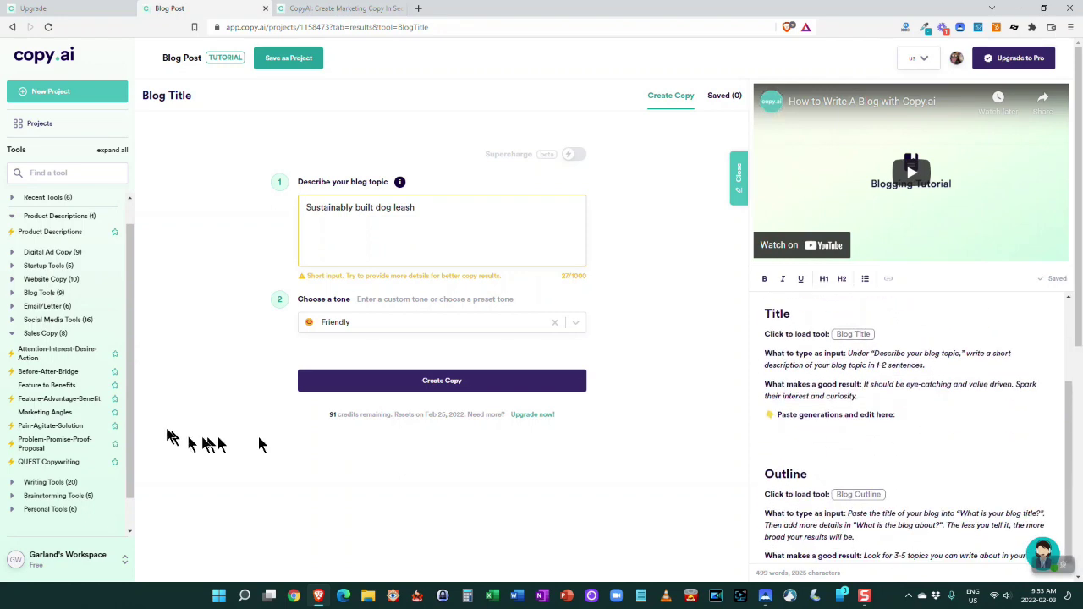
drag(133, 242, 133, 222)
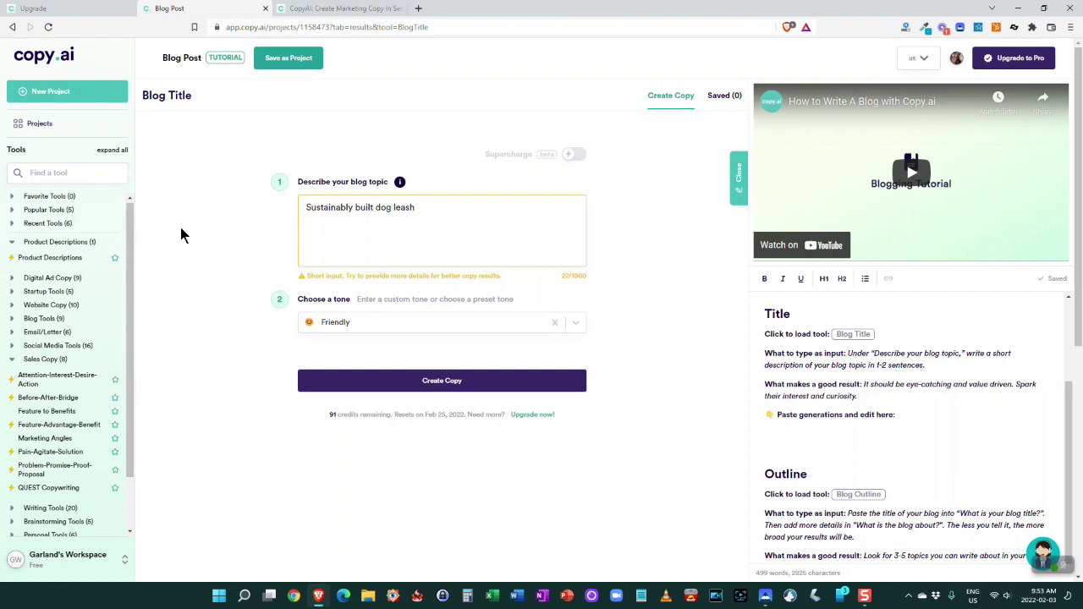
Compare the pricing plans under monthly and annual billing, and highlight the Free Plan's monthly credits.
click(119, 15)
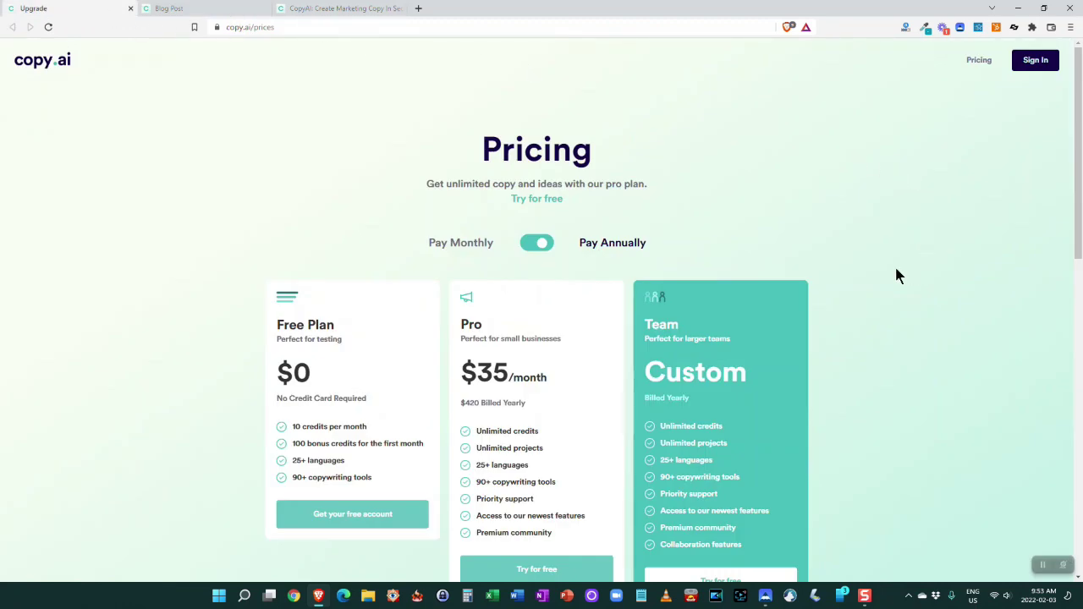
scroll(896, 267, down, 1)
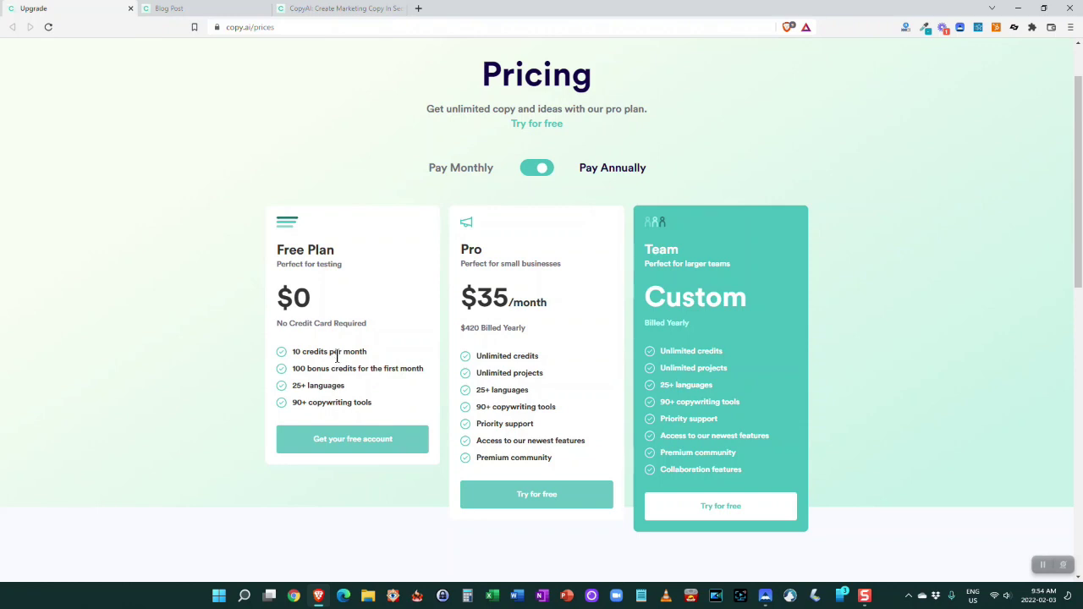
click(540, 173)
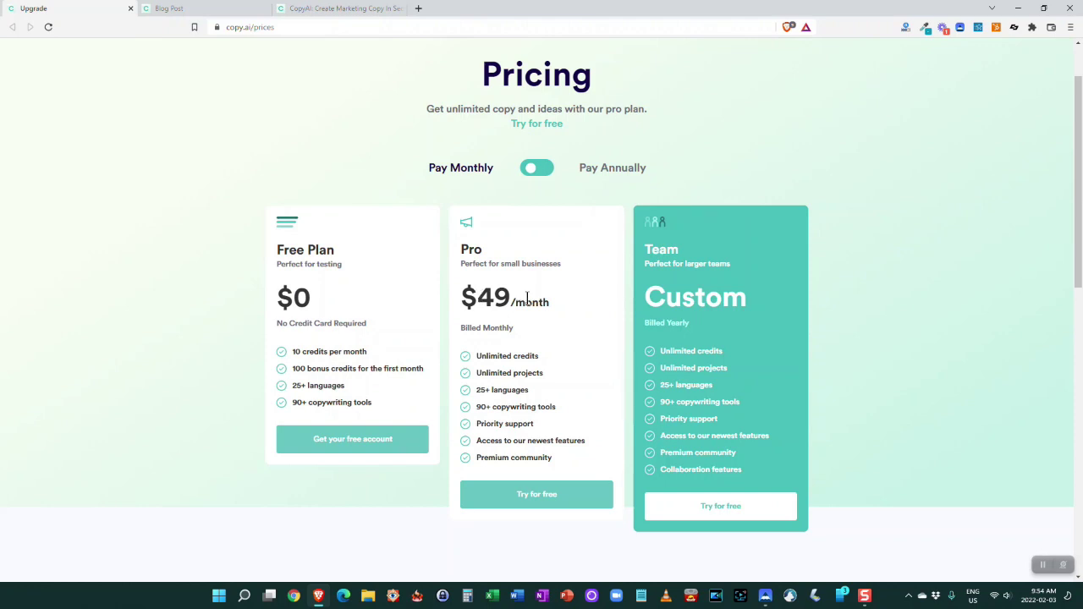
click(530, 171)
click(525, 172)
double_click(317, 357)
Check the Copy.ai home page, go back to the Blog Post tutorial, and leave it for the projects overview without saving.
click(339, 14)
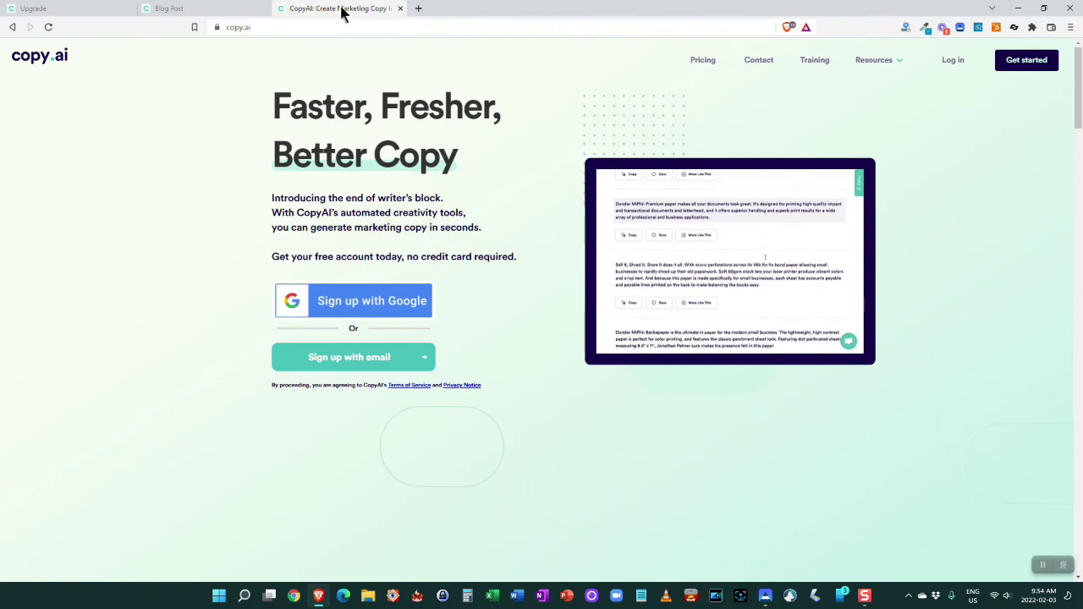
click(228, 11)
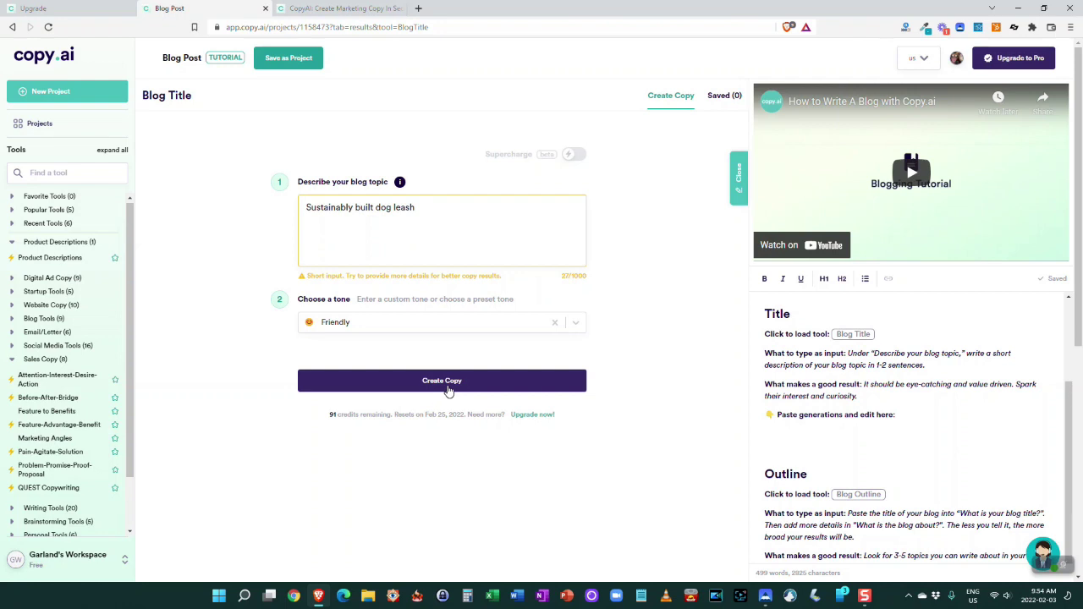
scroll(99, 470, down, 2)
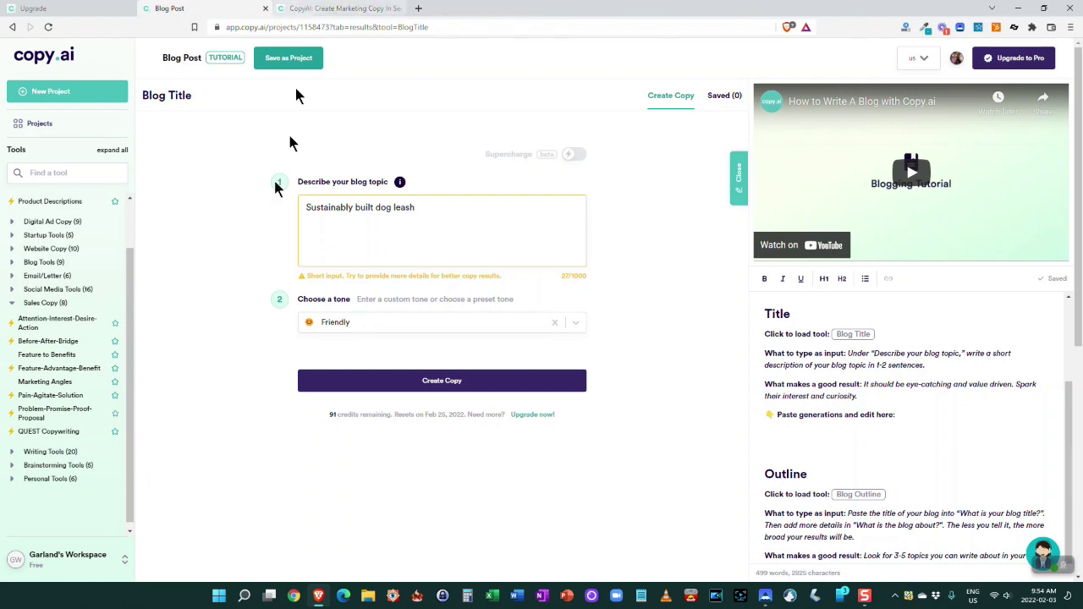
scroll(38, 402, up, 1)
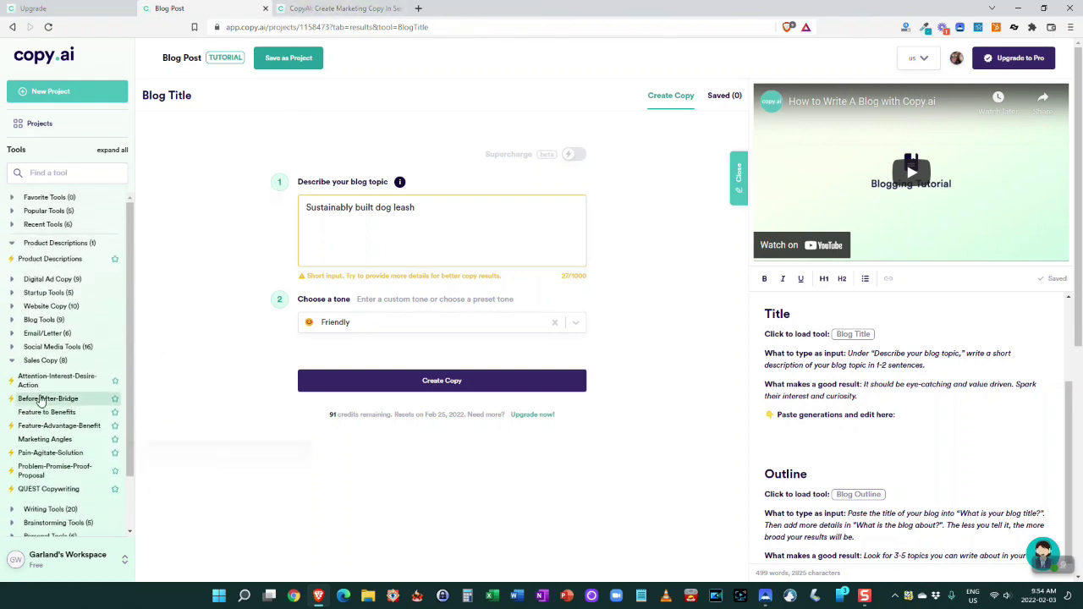
click(42, 127)
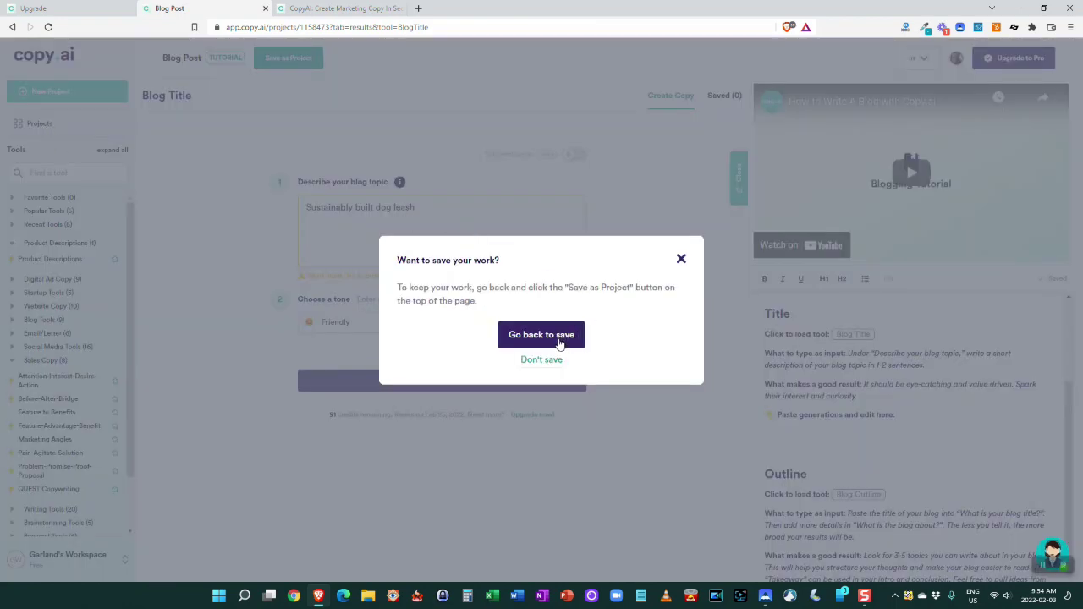
click(548, 362)
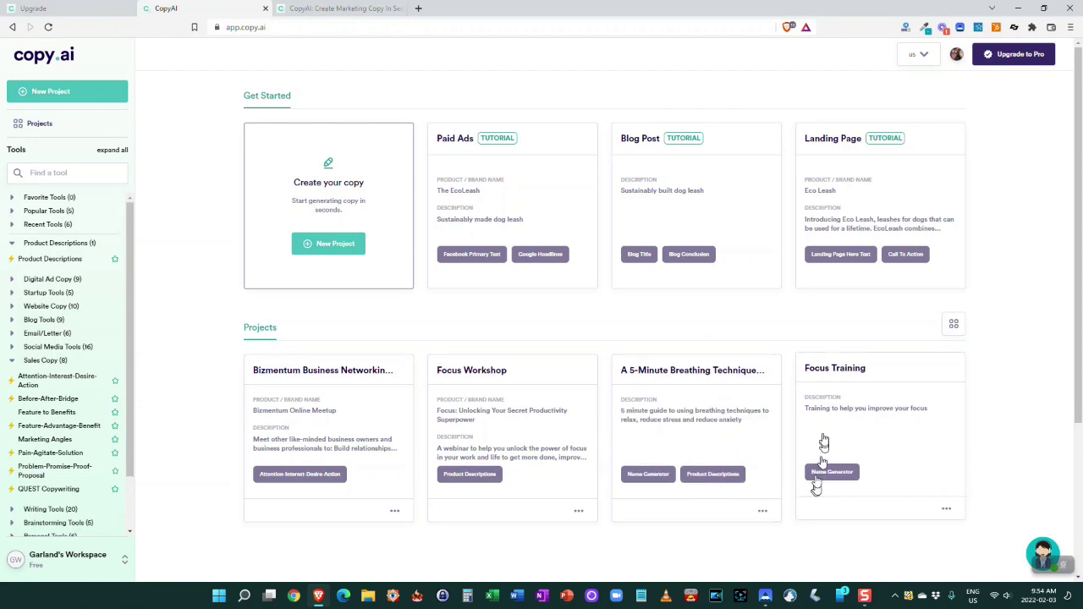
Open the Focus Workshop project and generate product descriptions for the focus webinar in the Friendly tone.
click(466, 370)
scroll(629, 411, down, 1)
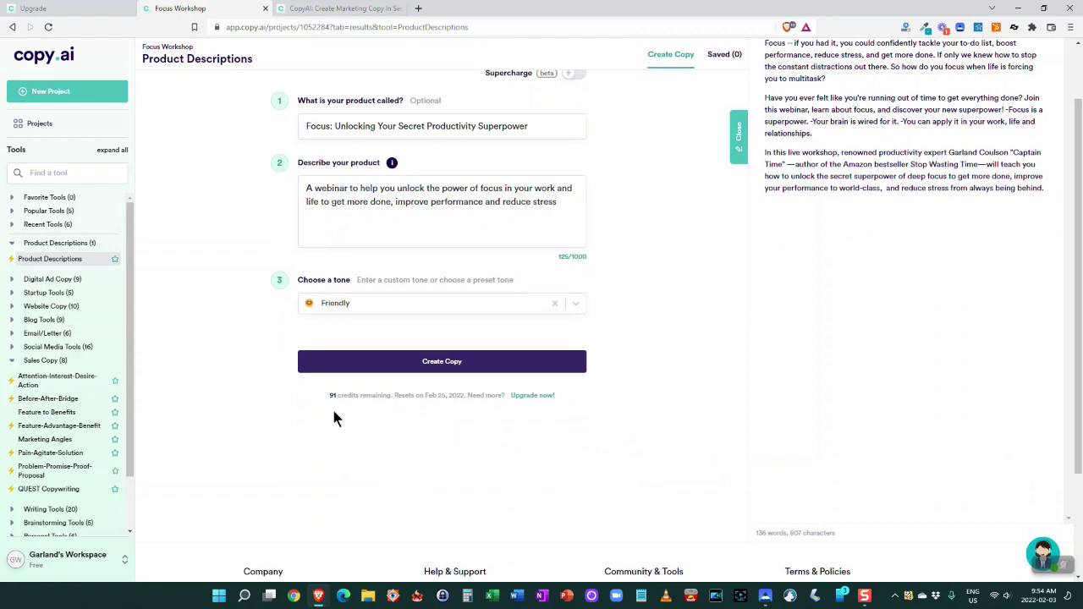
click(436, 369)
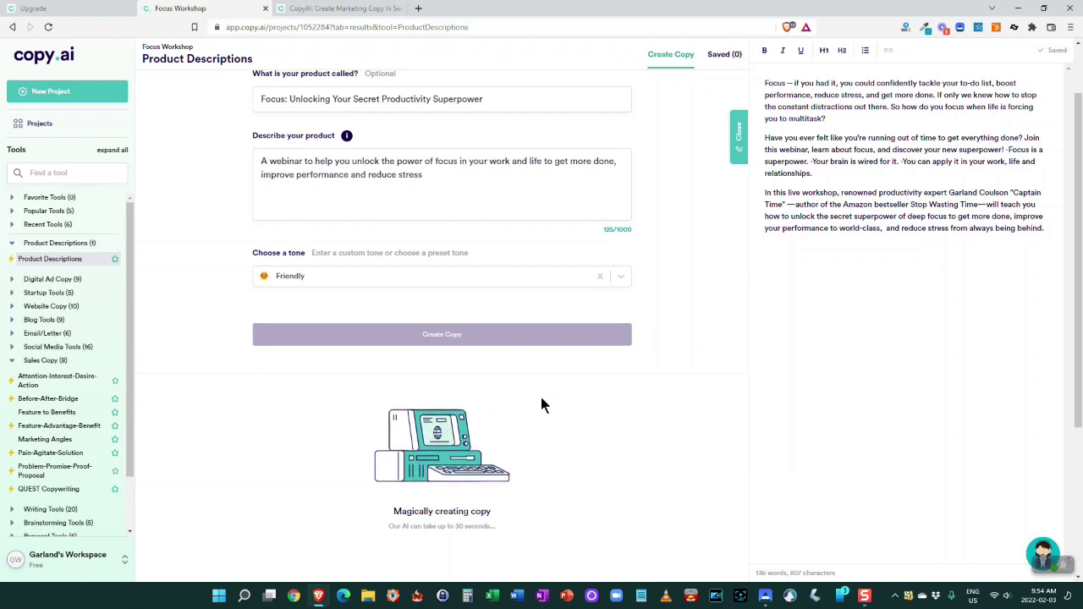
Generate more variations like the "Unlock the power of focus" description and read through them.
scroll(541, 397, down, 3)
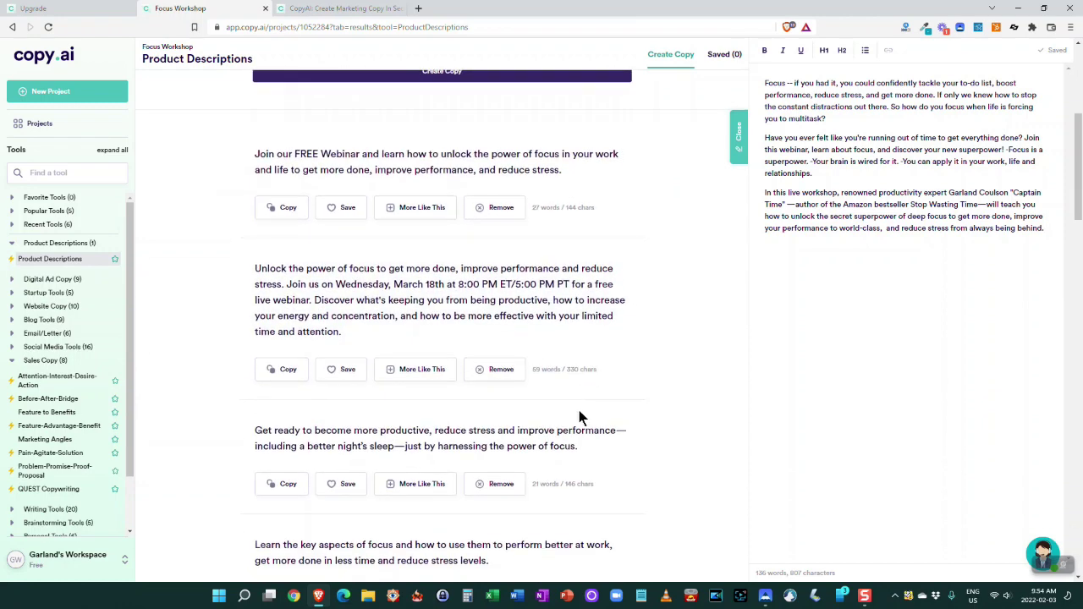
click(420, 372)
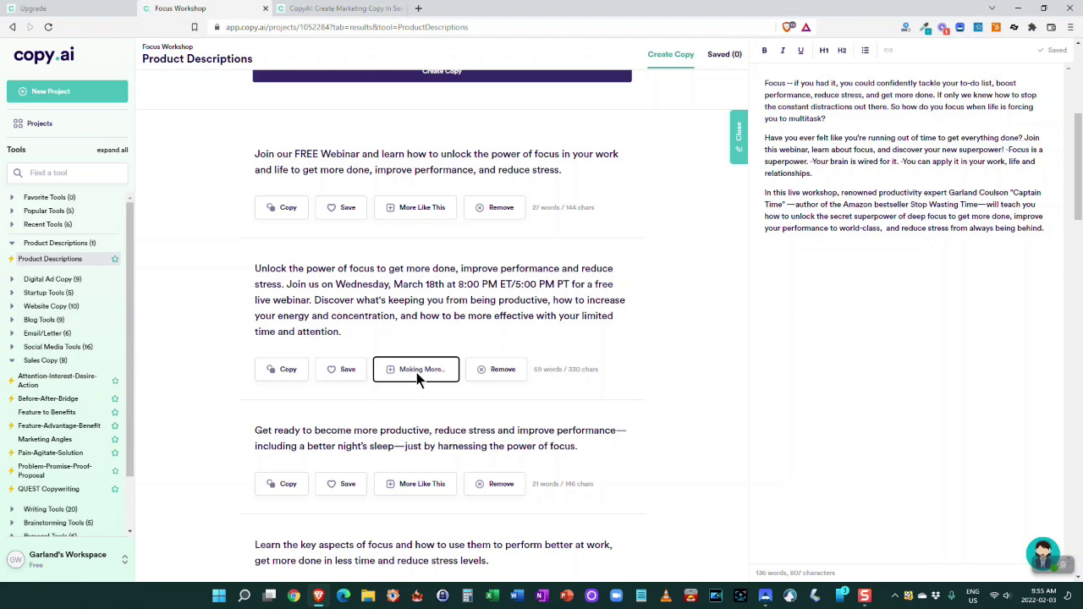
scroll(492, 424, down, 5)
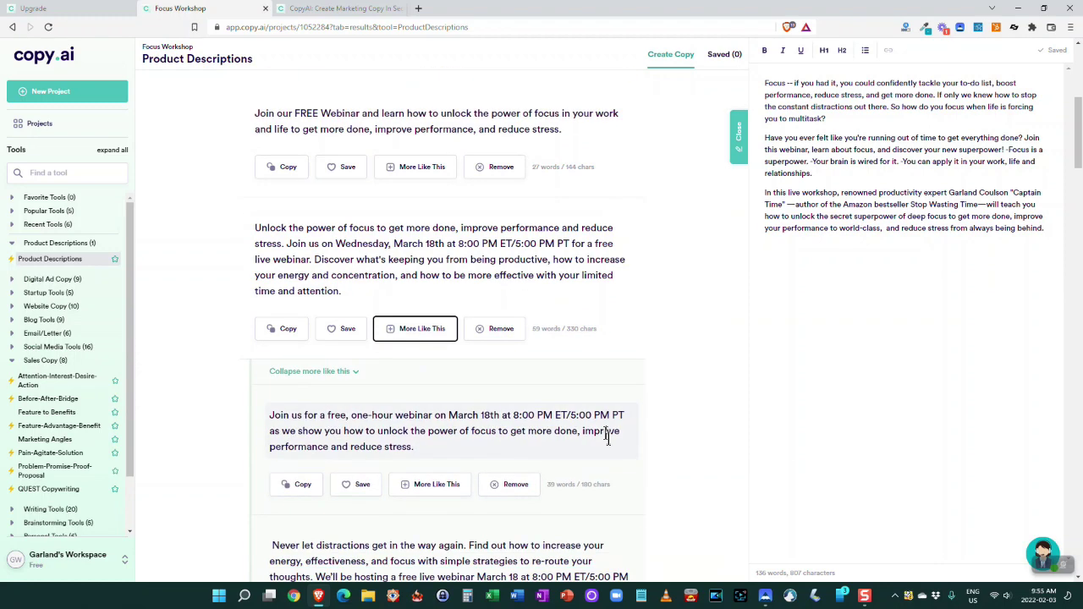
scroll(577, 428, down, 2)
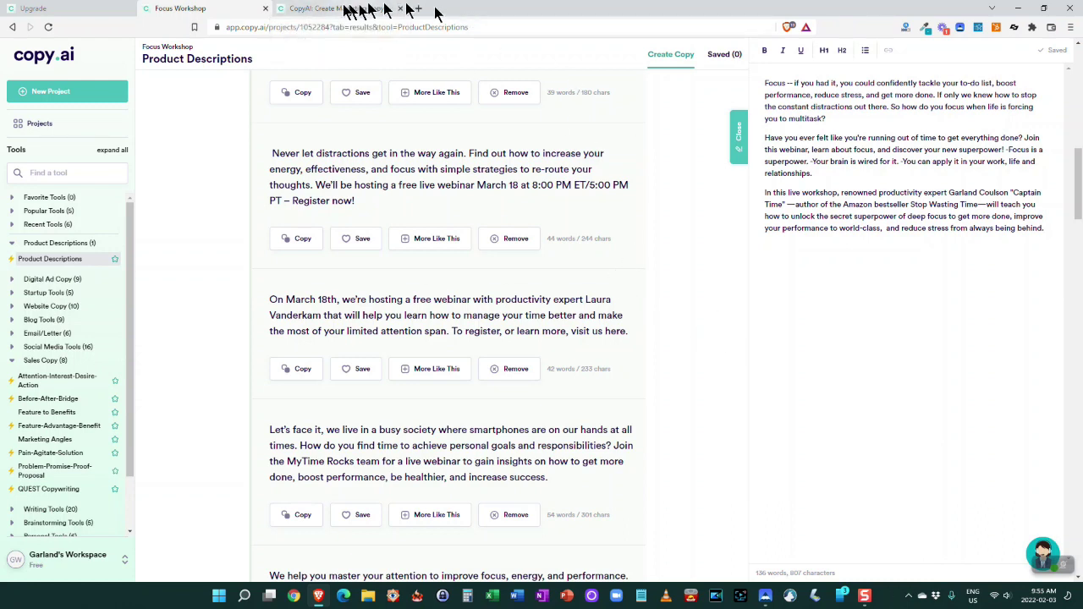
Review the monthly pricing plans again and return to the Focus Workshop project.
click(296, 10)
click(199, 10)
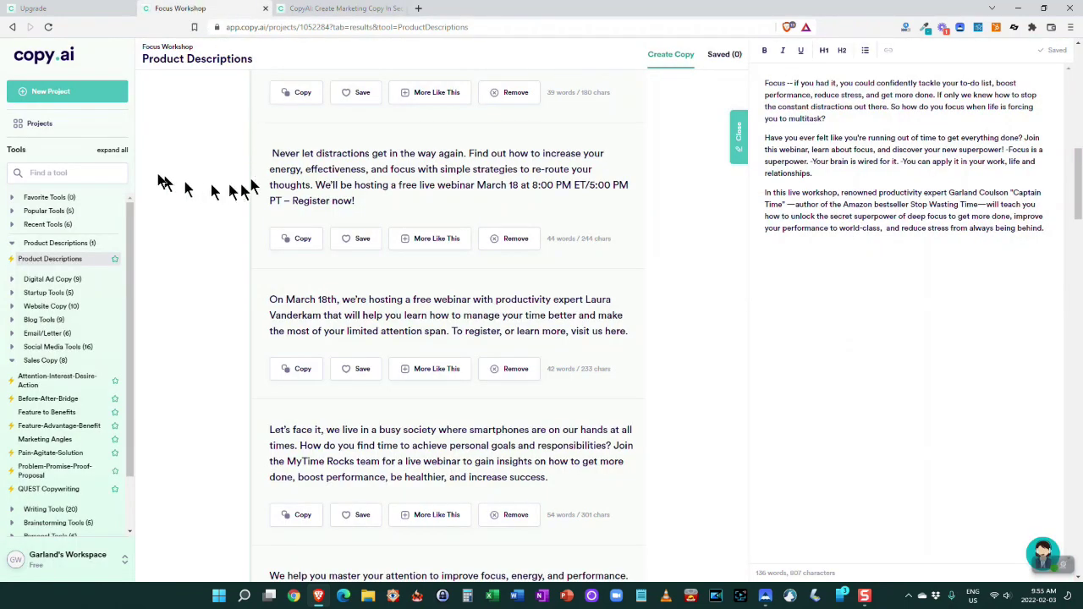
click(69, 10)
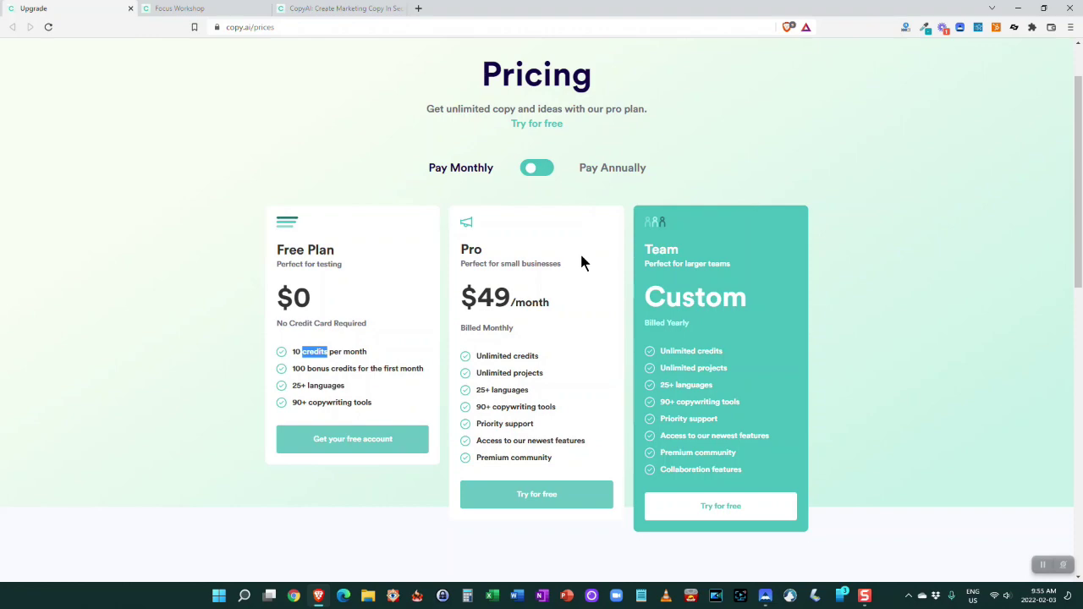
click(223, 12)
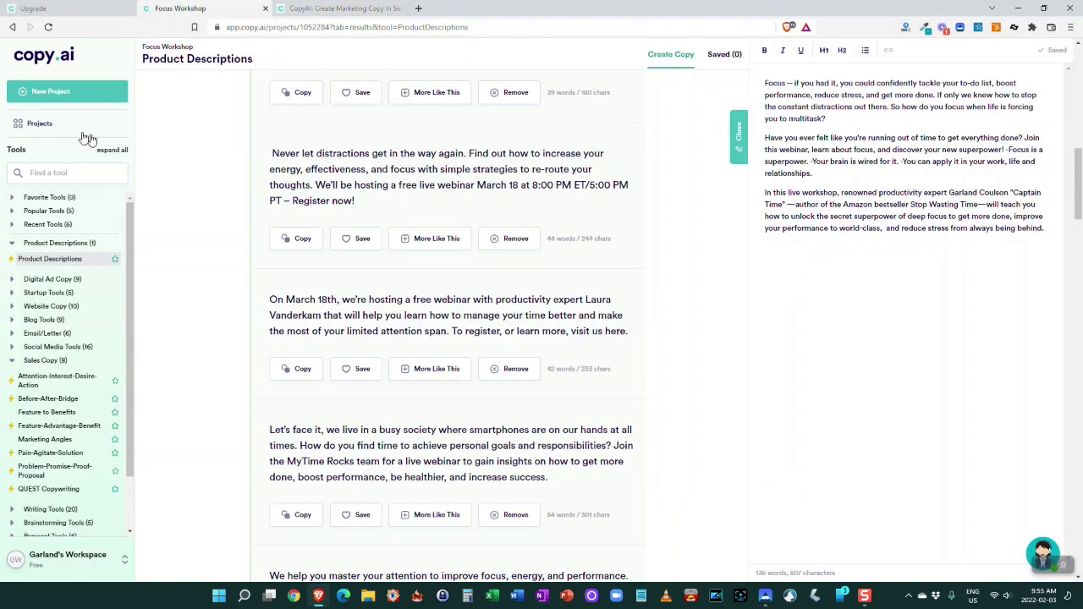
Return to the projects overview and collapse the Sales Copy and Product Descriptions tool groups.
click(39, 125)
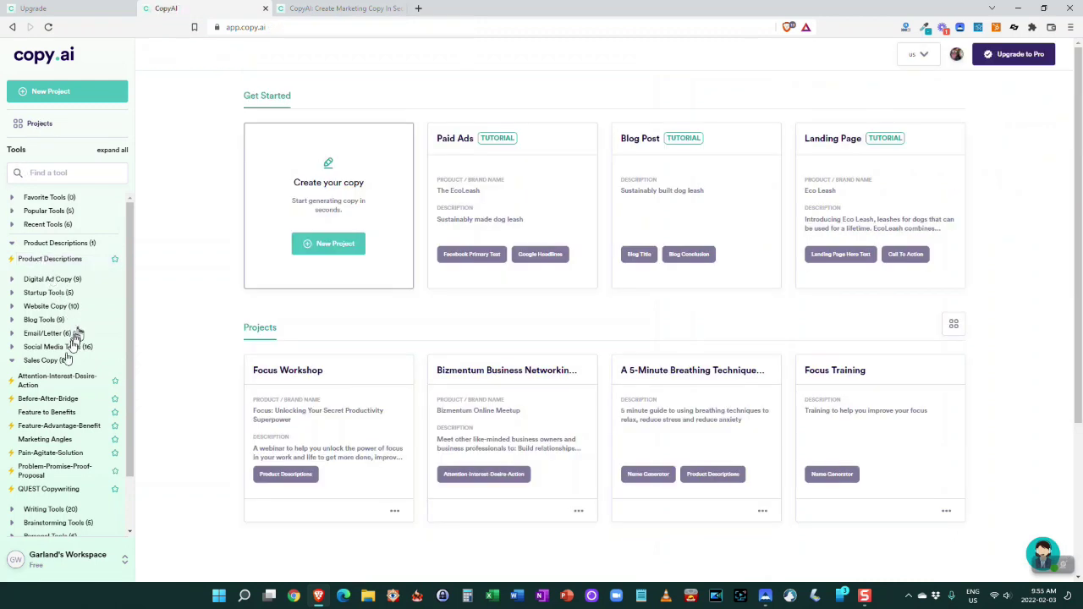
scroll(30, 359, down, 1)
click(12, 342)
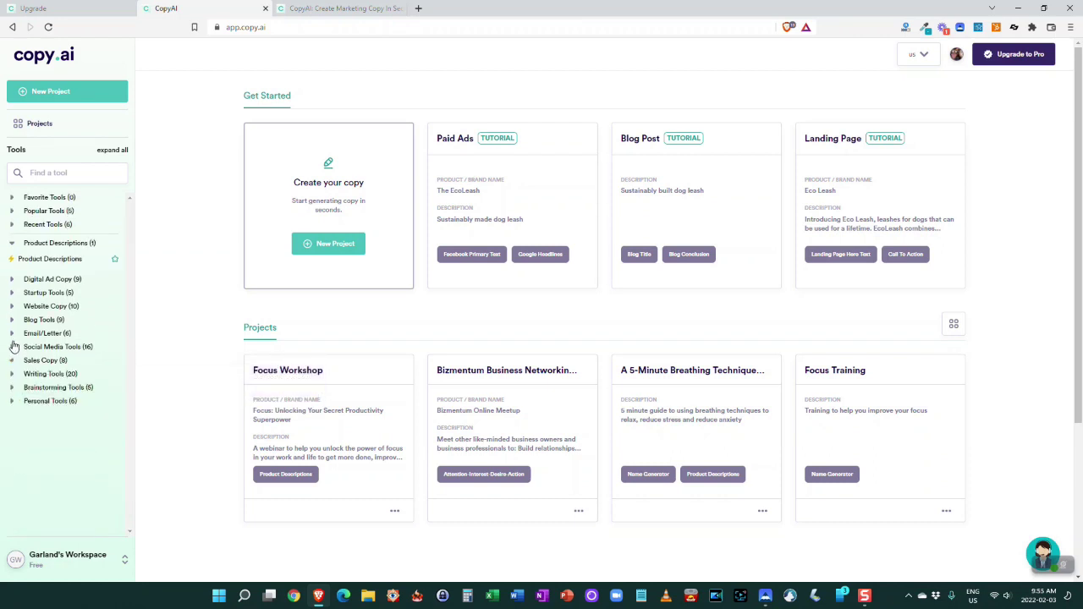
click(12, 244)
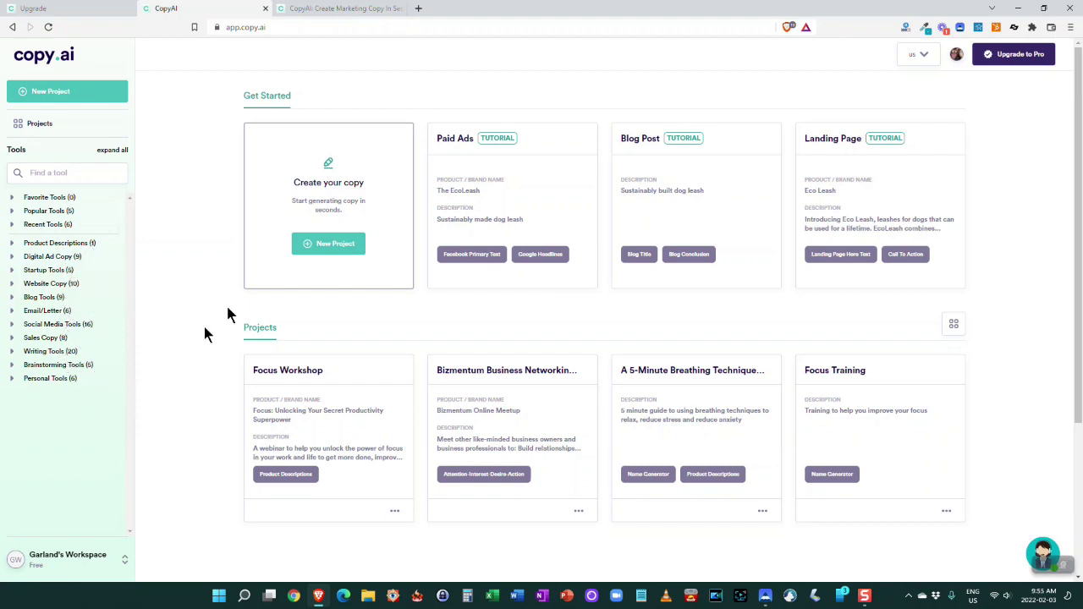
Revisit the pricing plans and the Copy.ai home page for a final recap, ending on the projects overview.
click(84, 12)
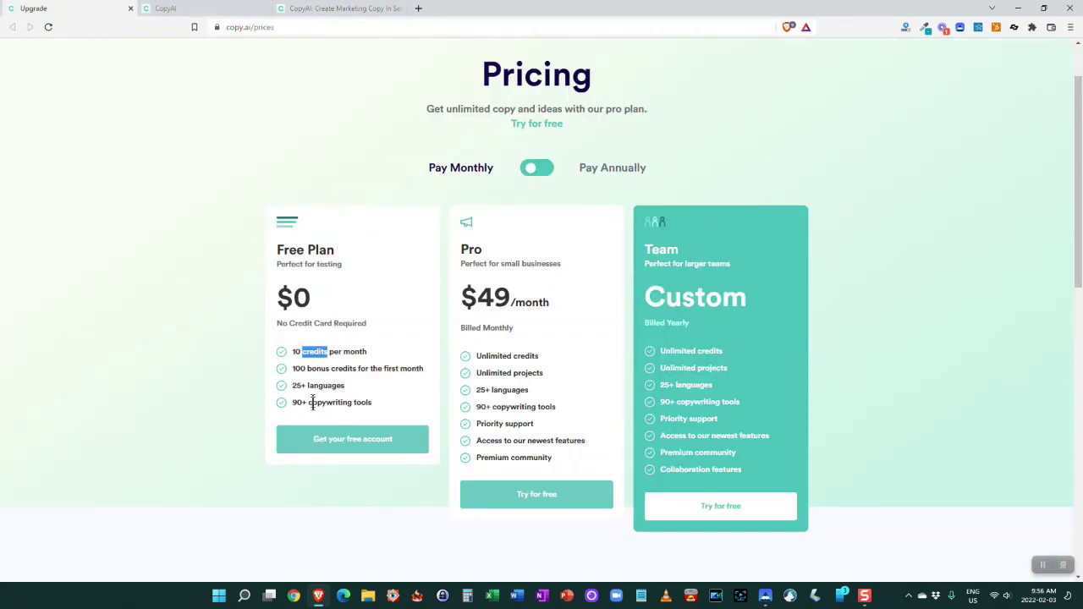
click(314, 10)
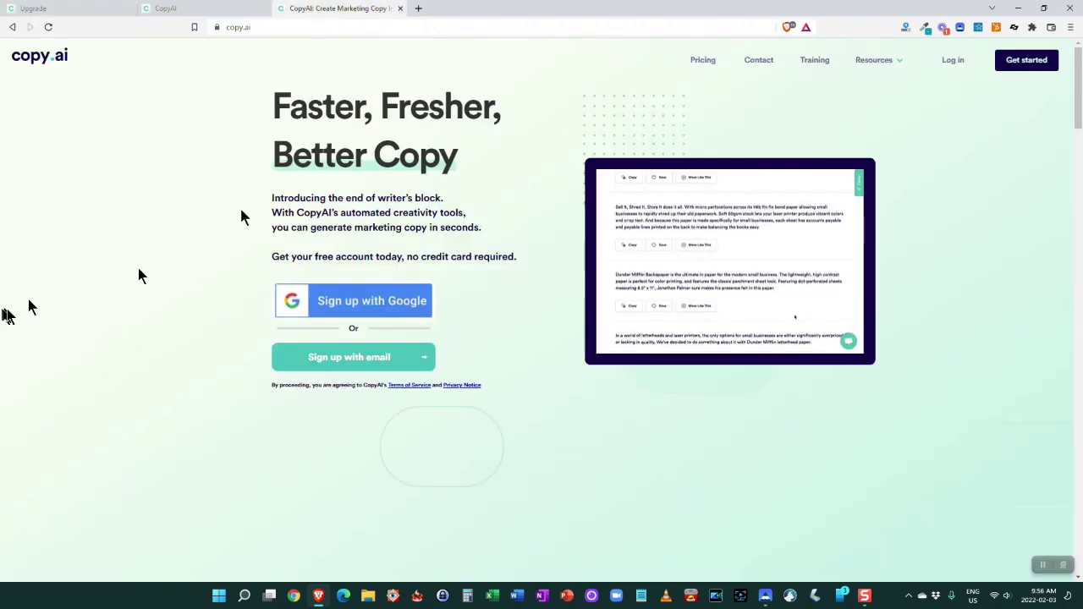
click(198, 12)
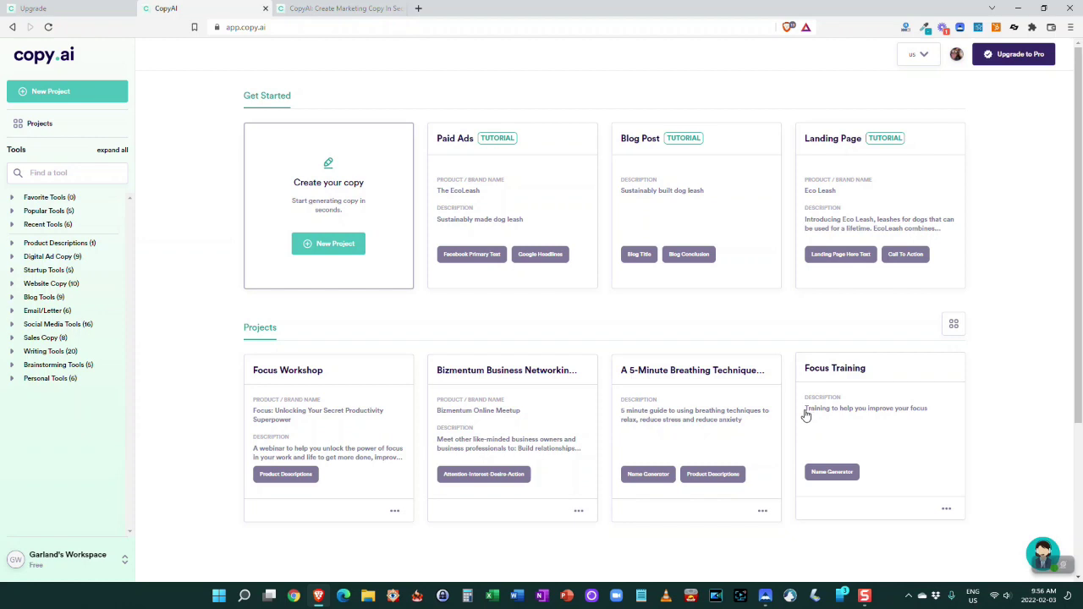
click(339, 9)
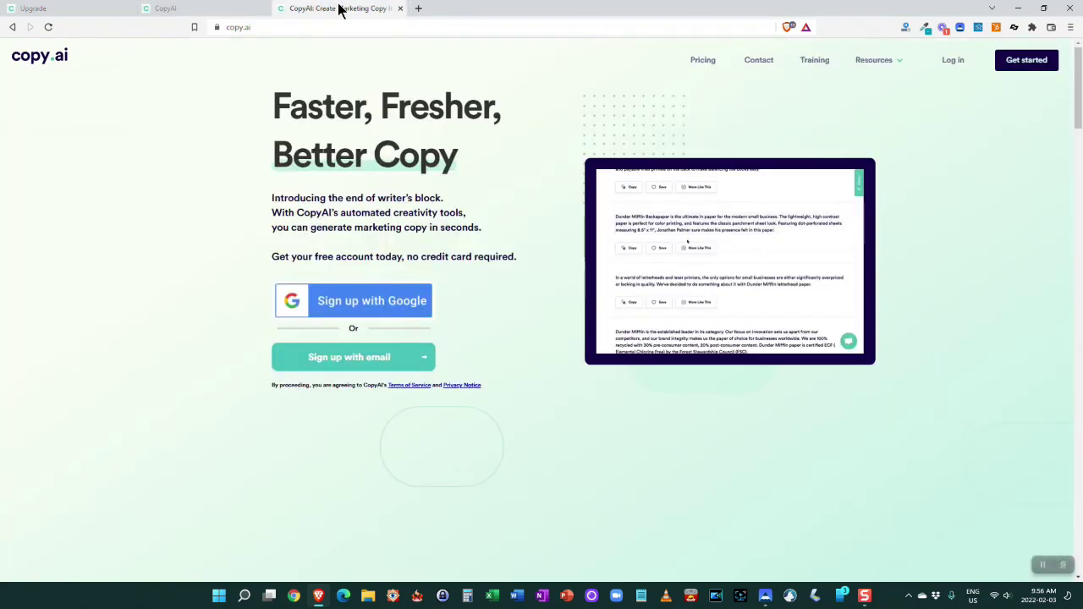
click(194, 9)
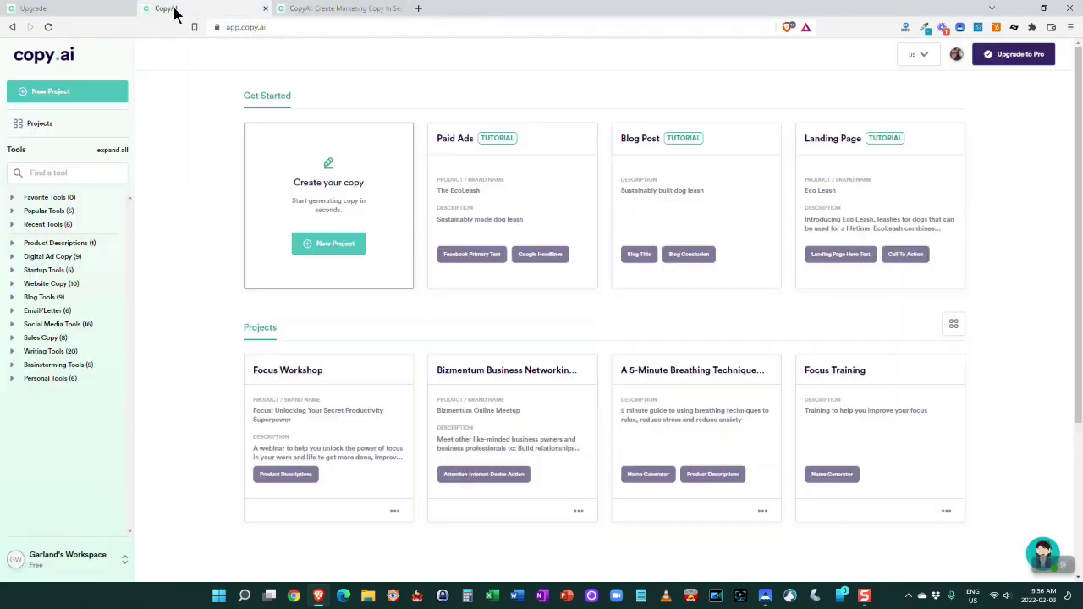
click(49, 11)
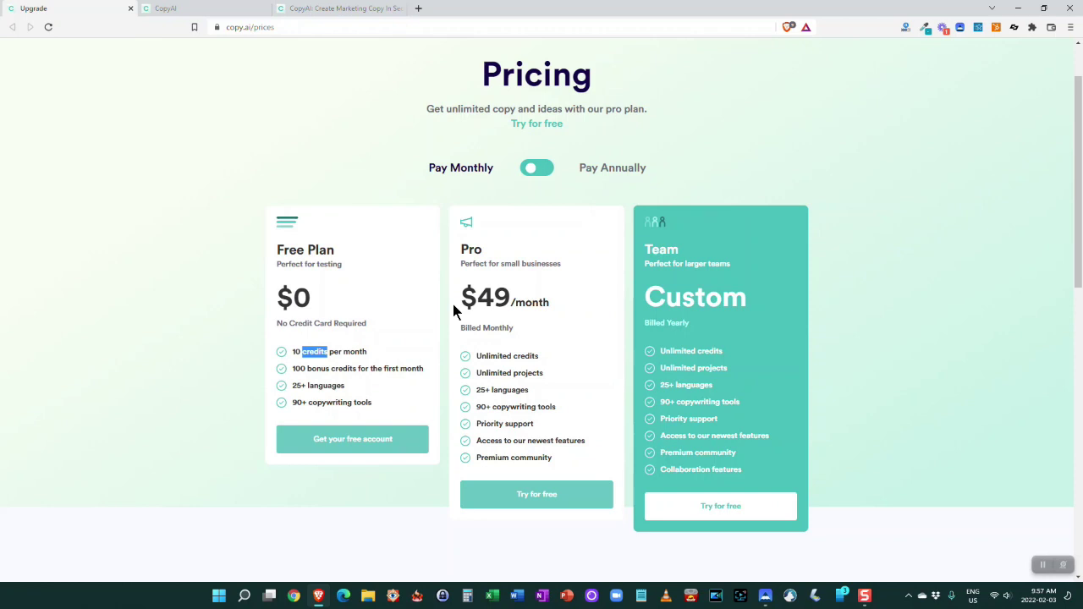
click(201, 10)
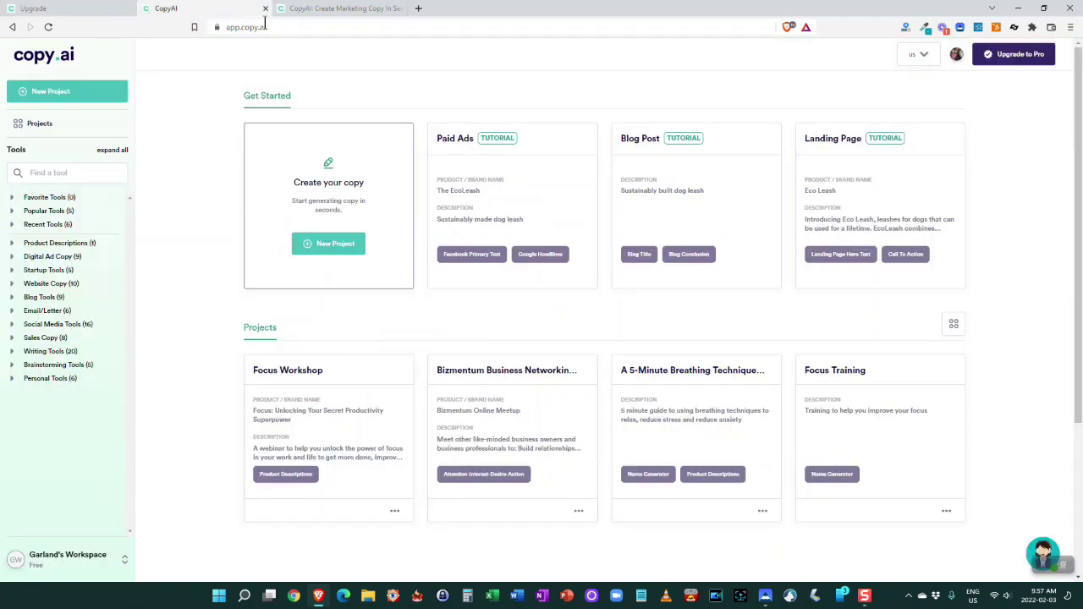